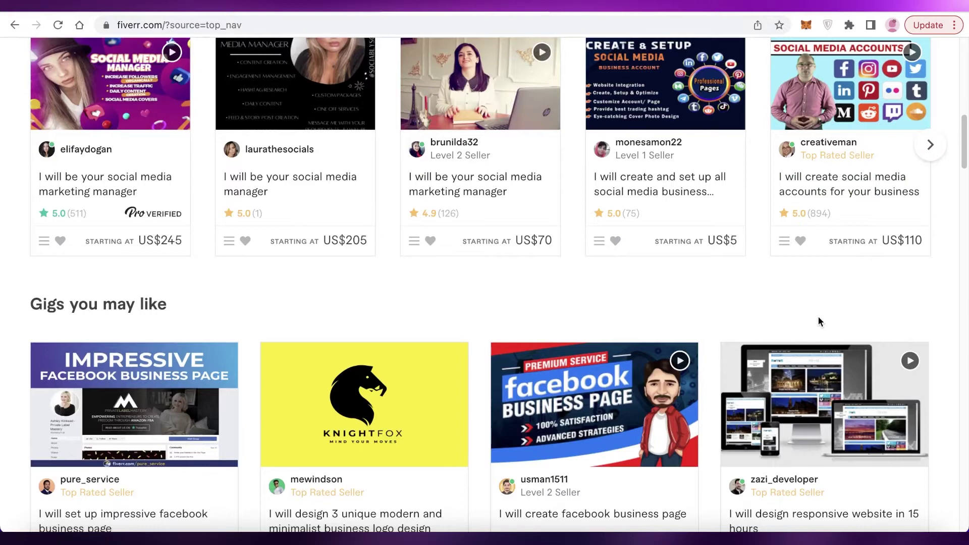
- Return to the top of the Fiverr home page and open the Business category dropdown
scroll(819, 318, down, 3)
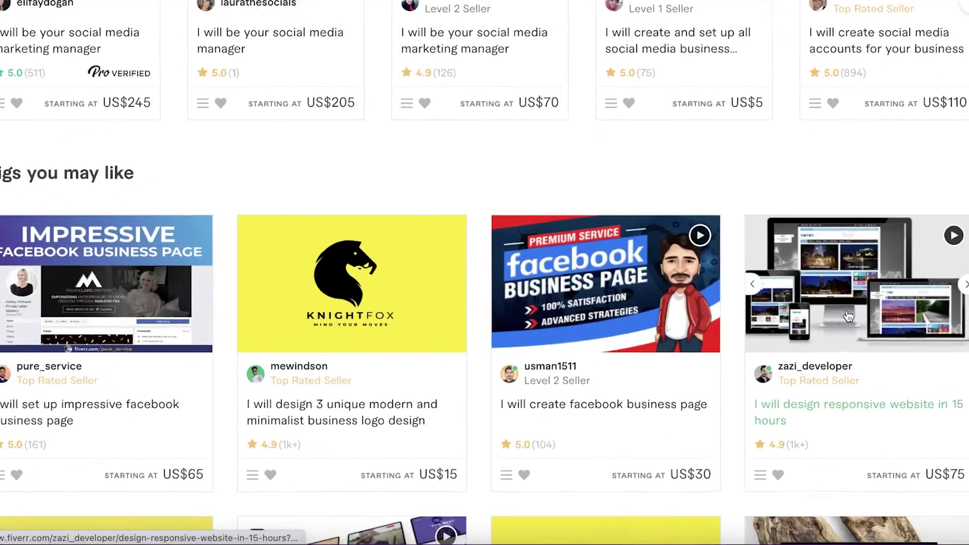
scroll(850, 316, down, 6)
scroll(819, 327, up, 6)
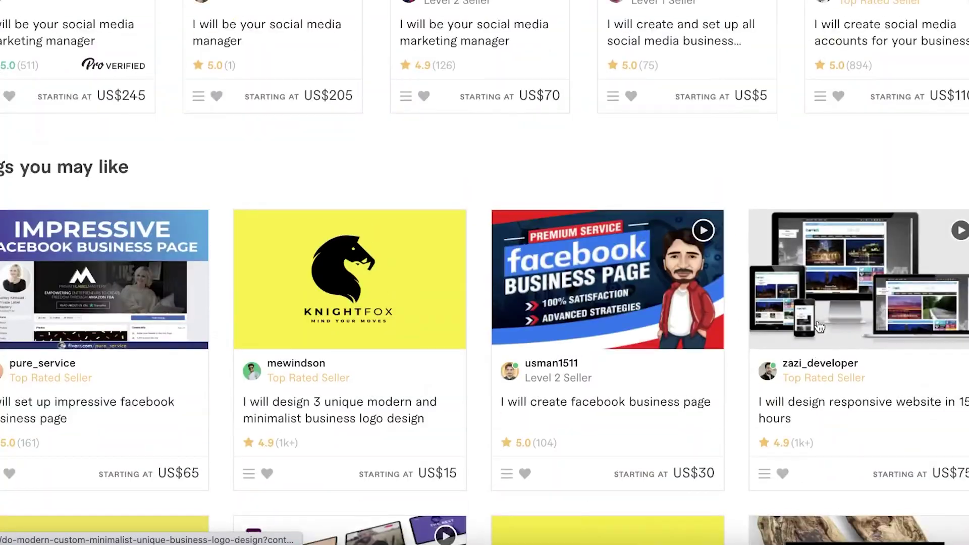
scroll(819, 327, up, 10)
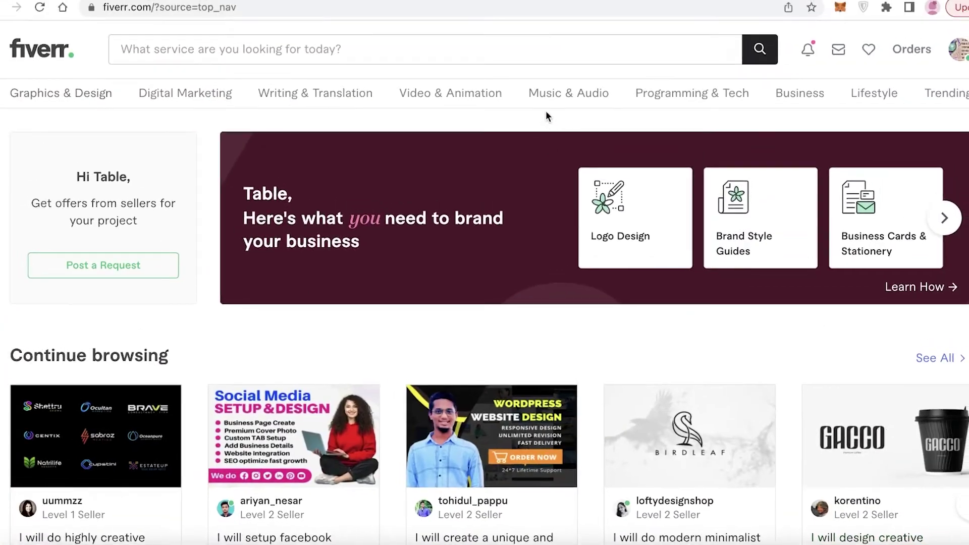
mouse_move(779, 95)
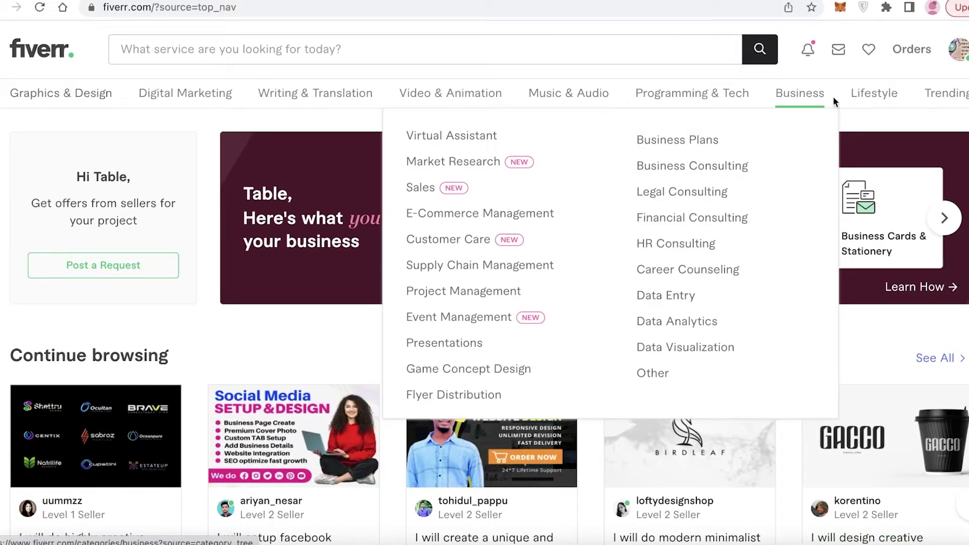
- Visit the seller profile, then open Articles & Blog Posts under Writing & Translation
click(884, 91)
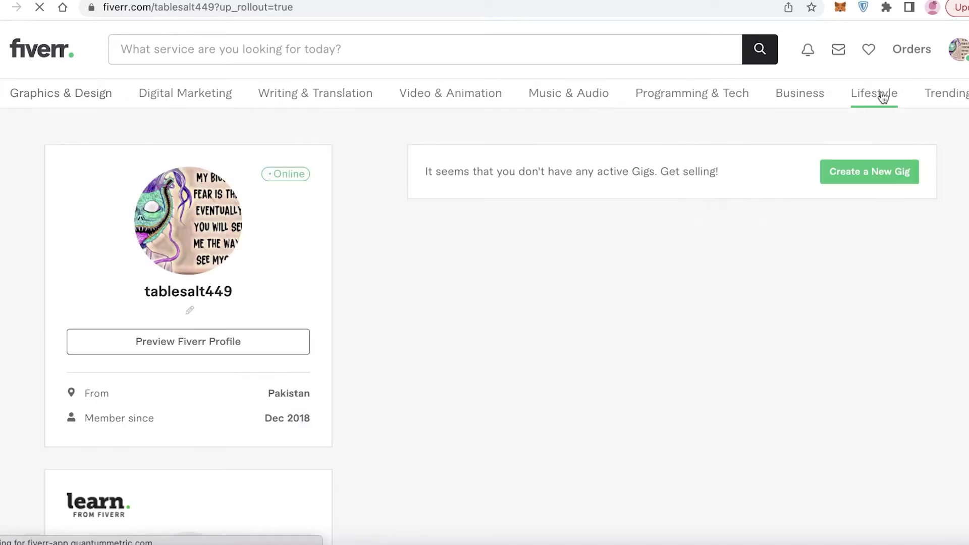
scroll(605, 242, down, 5)
scroll(605, 244, down, 10)
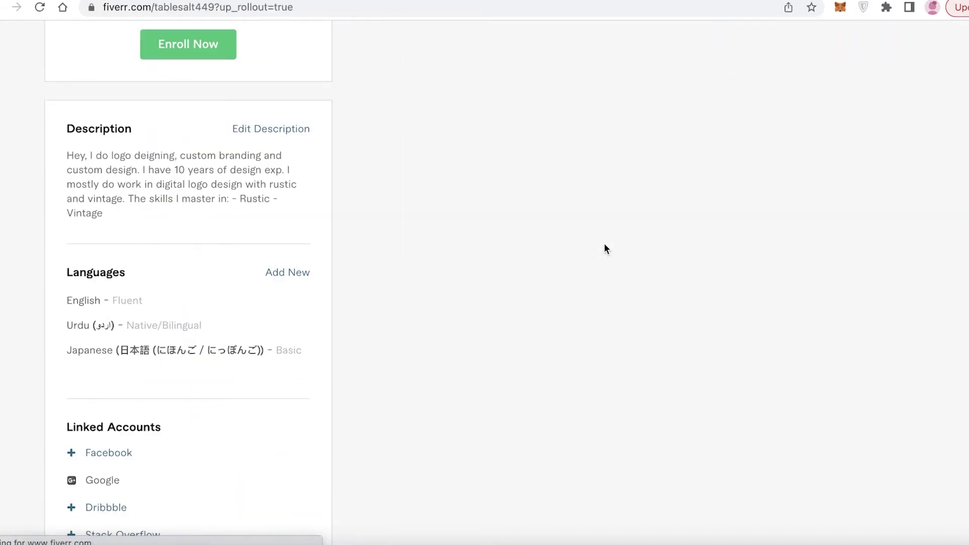
scroll(606, 249, up, 15)
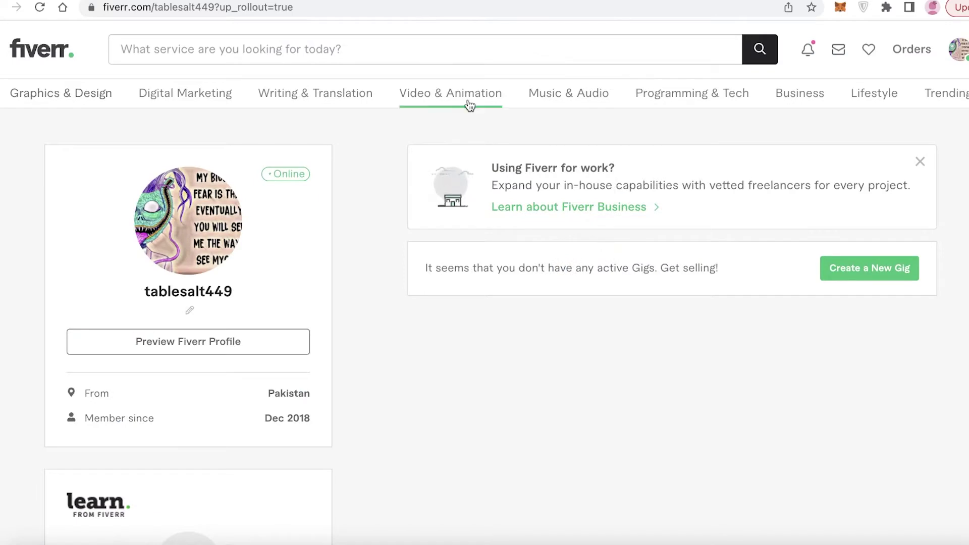
mouse_move(467, 104)
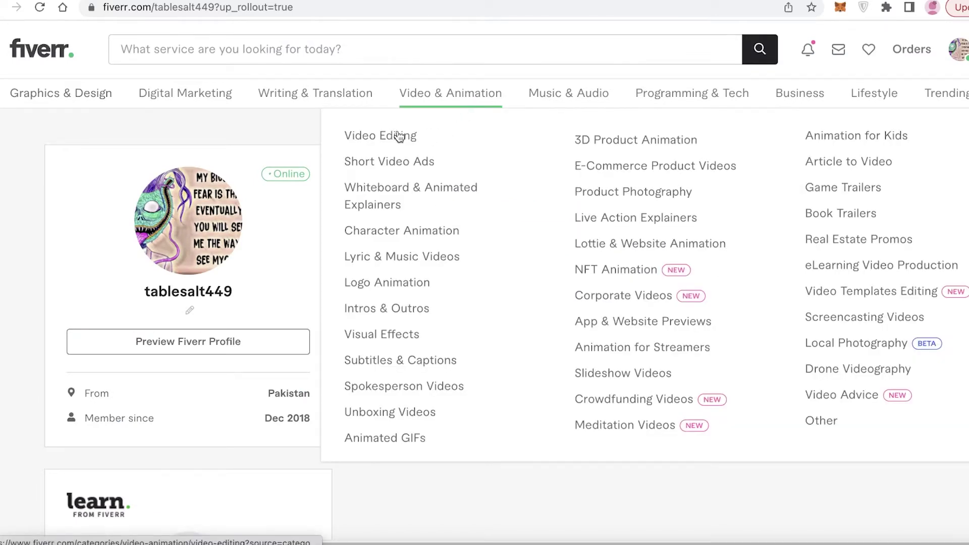
mouse_move(320, 96)
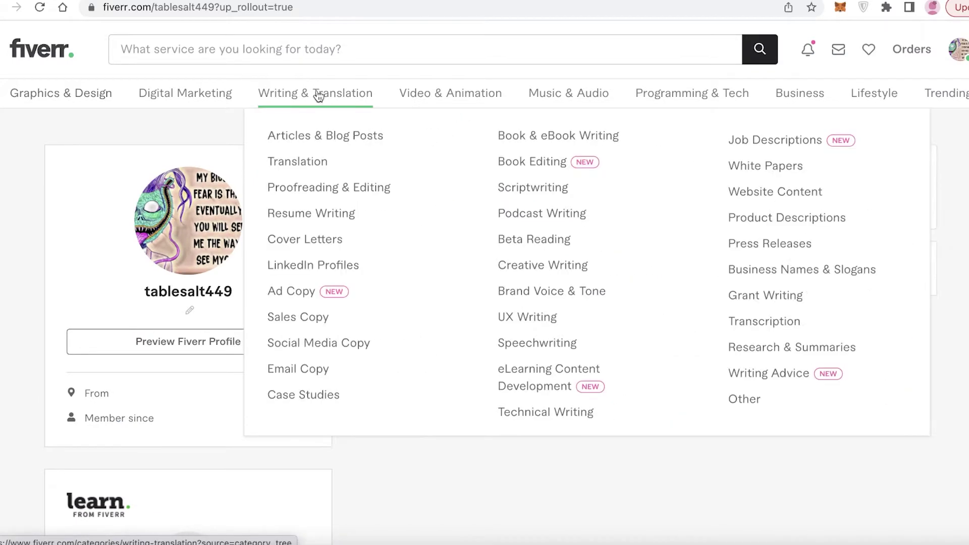
click(331, 139)
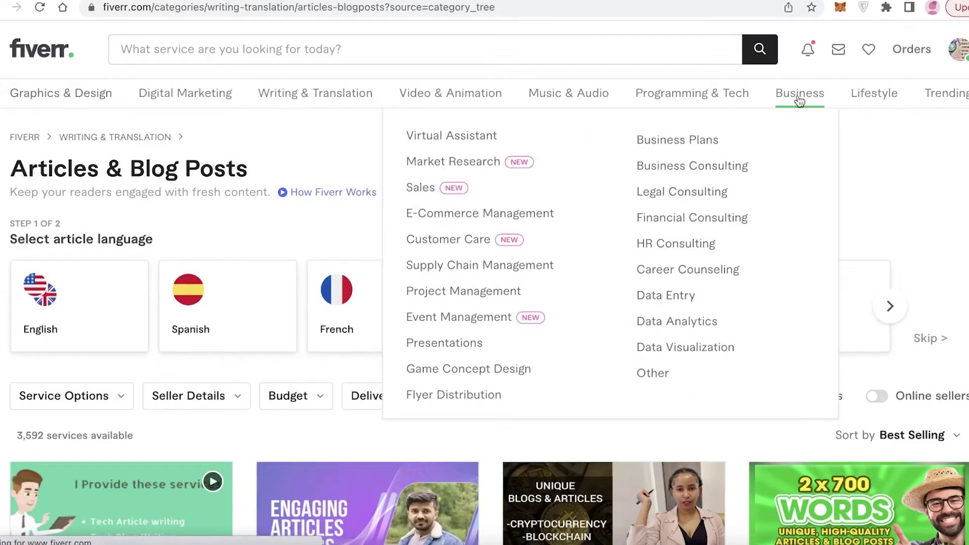
- Browse the Articles & Blog Posts gig thumbnails, then switch over to Canva
scroll(919, 135, down, 10)
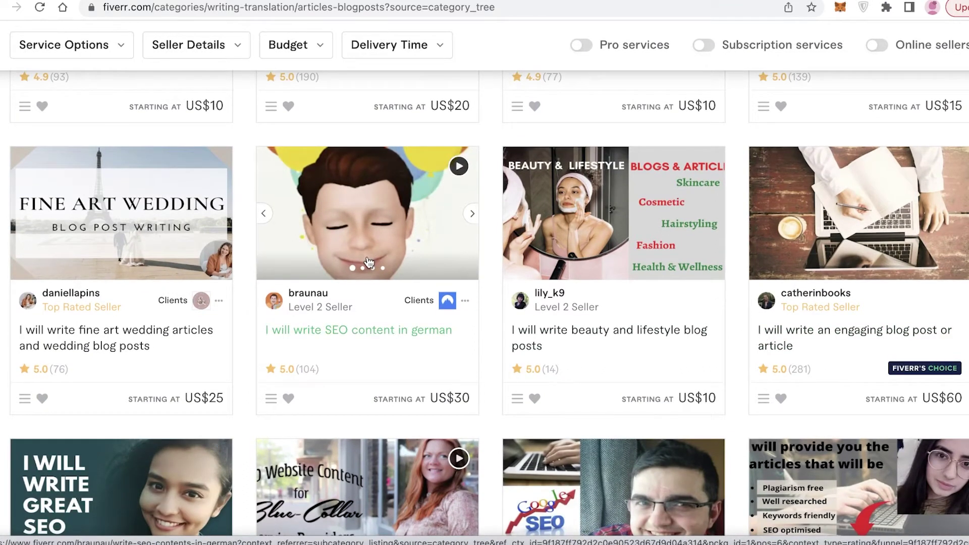
scroll(369, 262, down, 10)
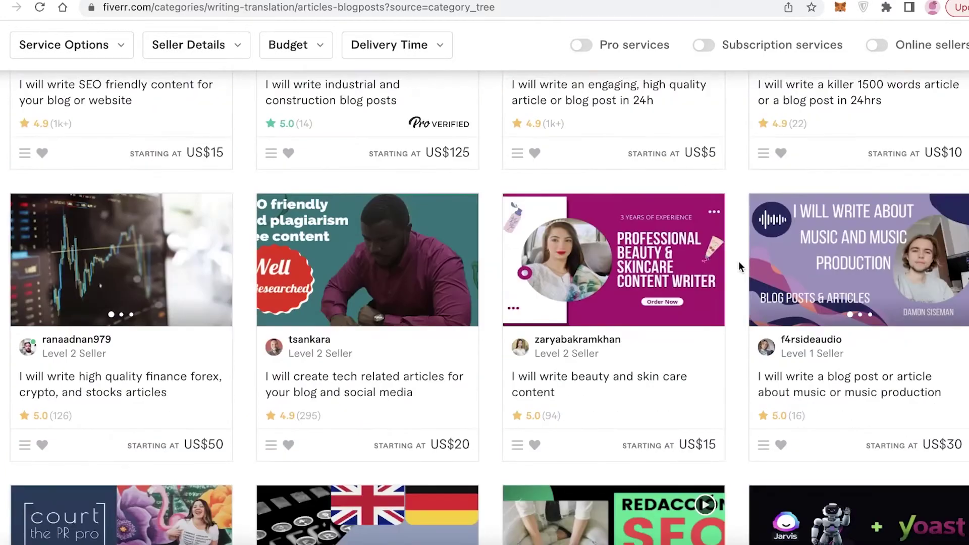
scroll(738, 262, down, 4)
scroll(739, 262, up, 2)
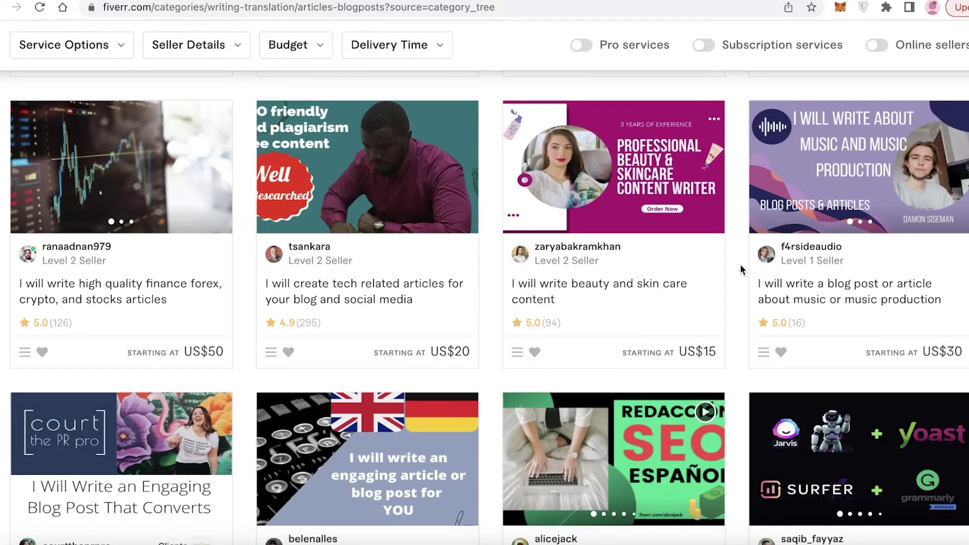
scroll(741, 264, down, 1)
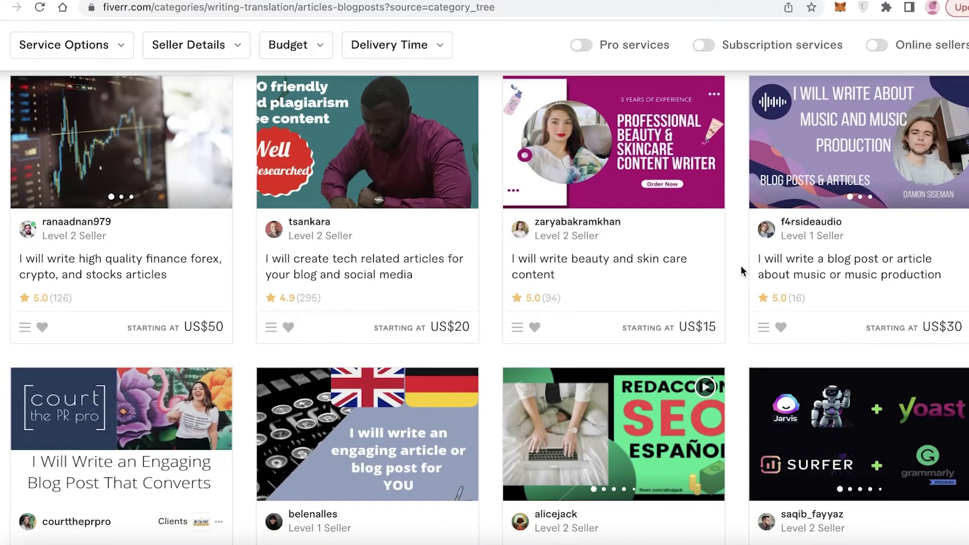
scroll(741, 266, down, 12)
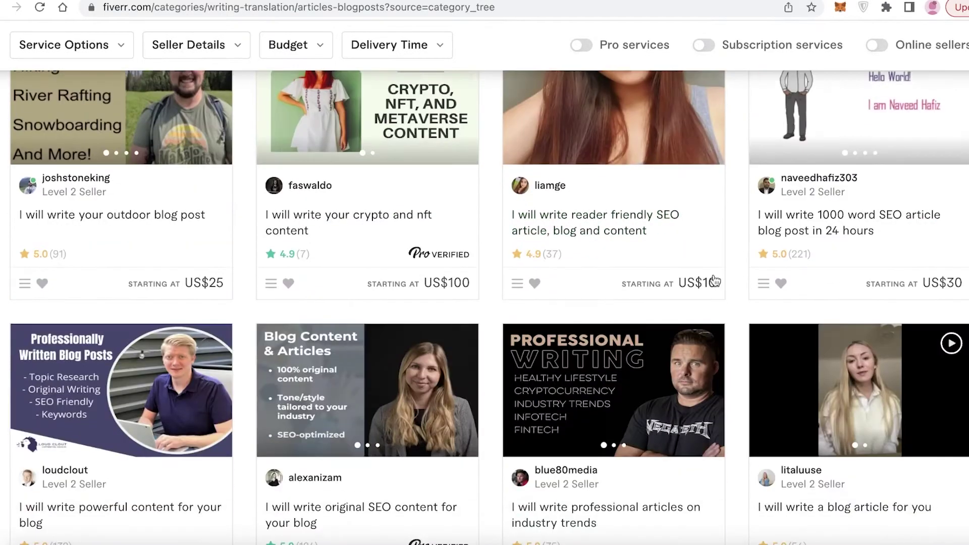
scroll(798, 266, up, 3)
scroll(725, 251, up, 9)
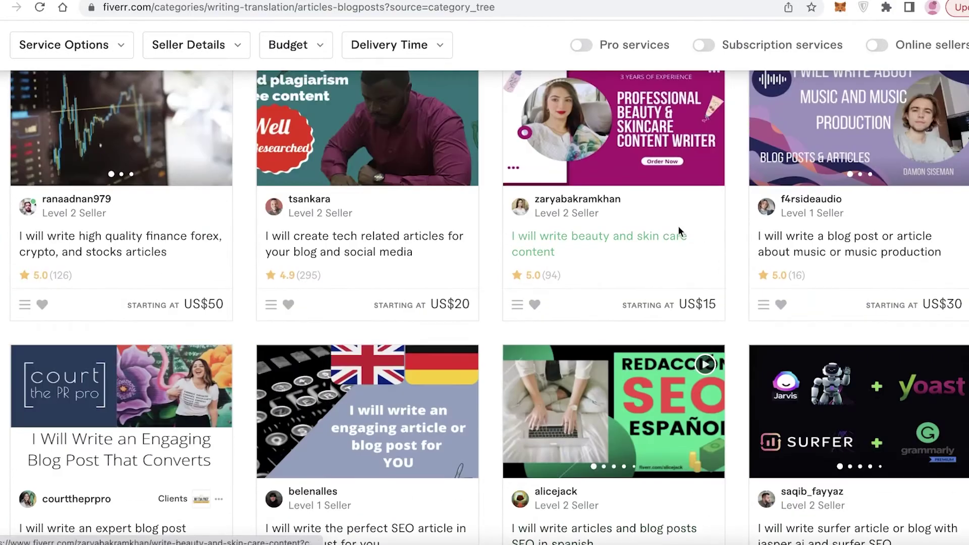
click(336, 2)
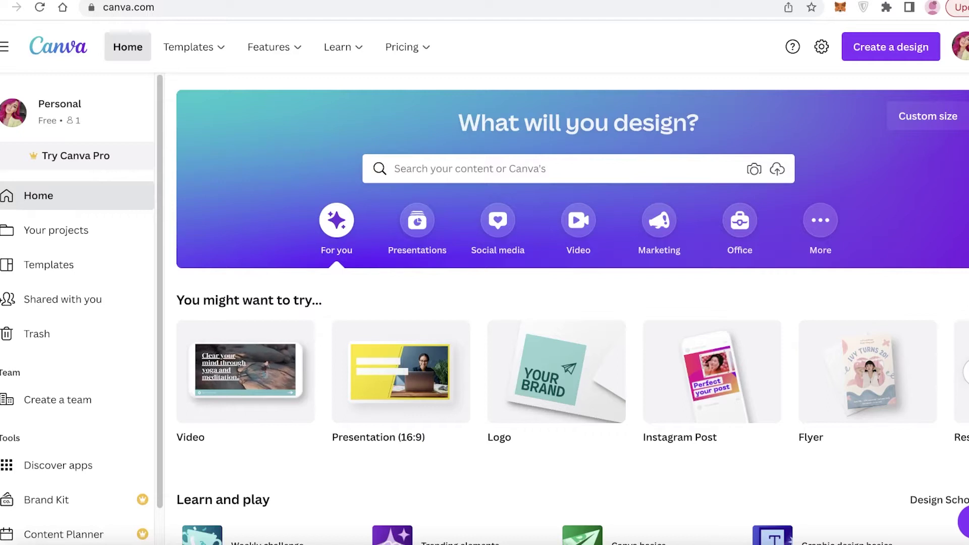
- Check the Canva account menu, then go back to Fiverr's Articles & Blog Posts listings
click(961, 56)
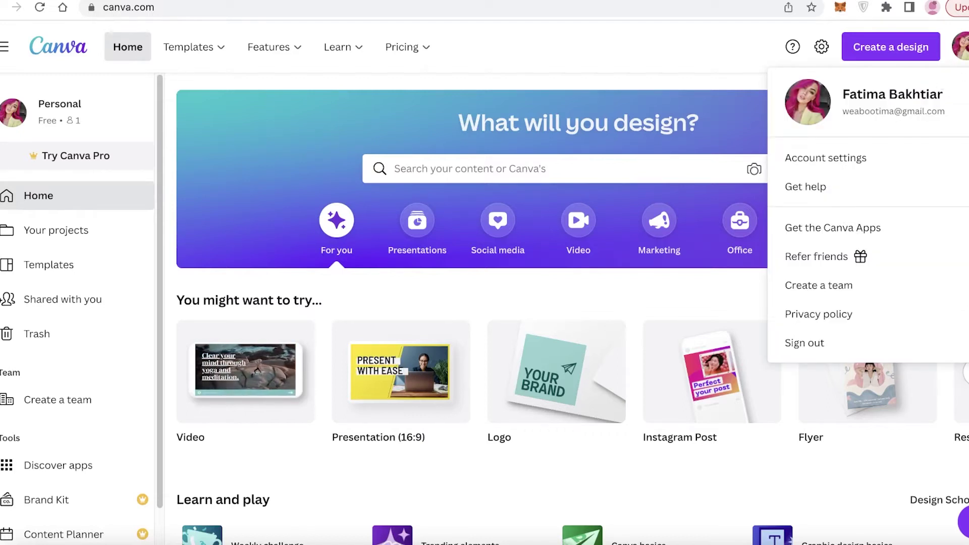
click(964, 51)
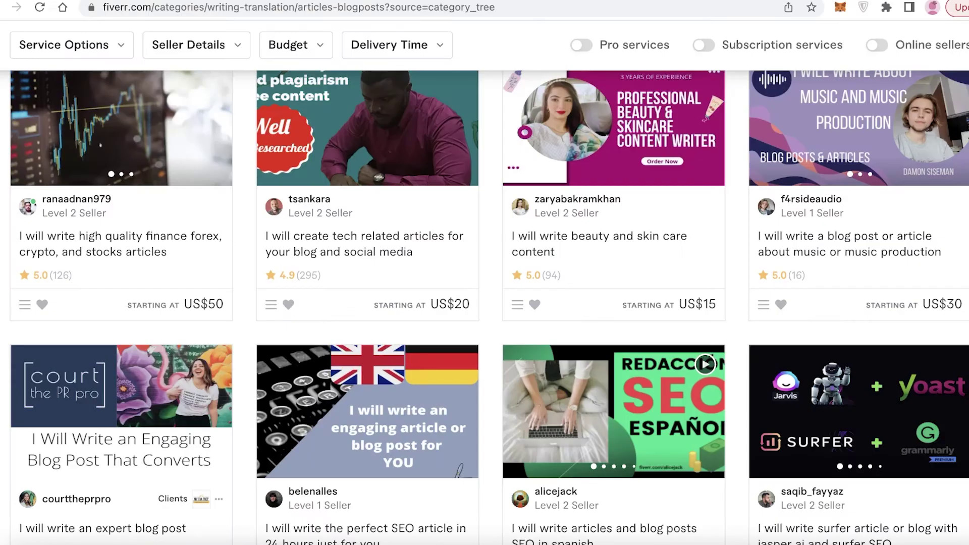
scroll(509, 208, up, 10)
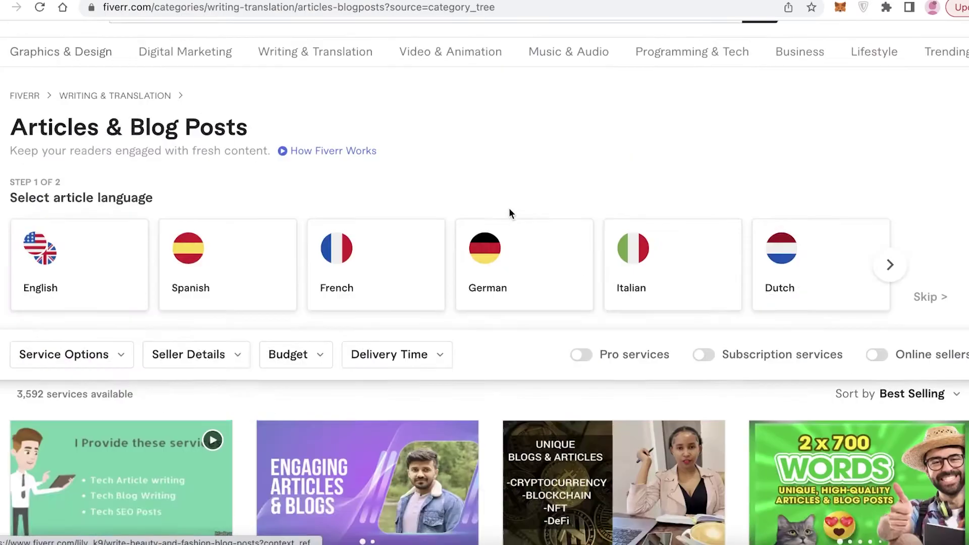
- Open the Social Media Marketing category from the Digital Marketing menu
mouse_move(224, 96)
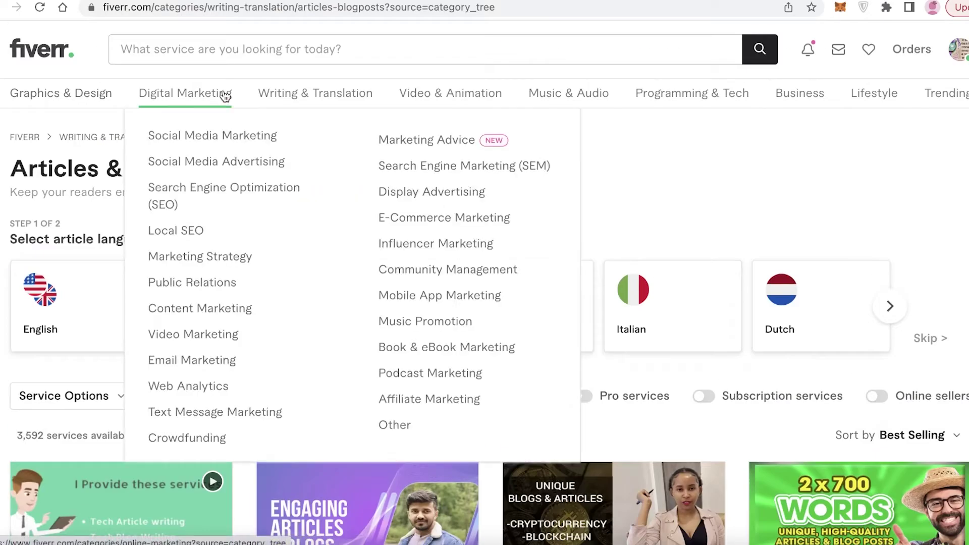
click(236, 146)
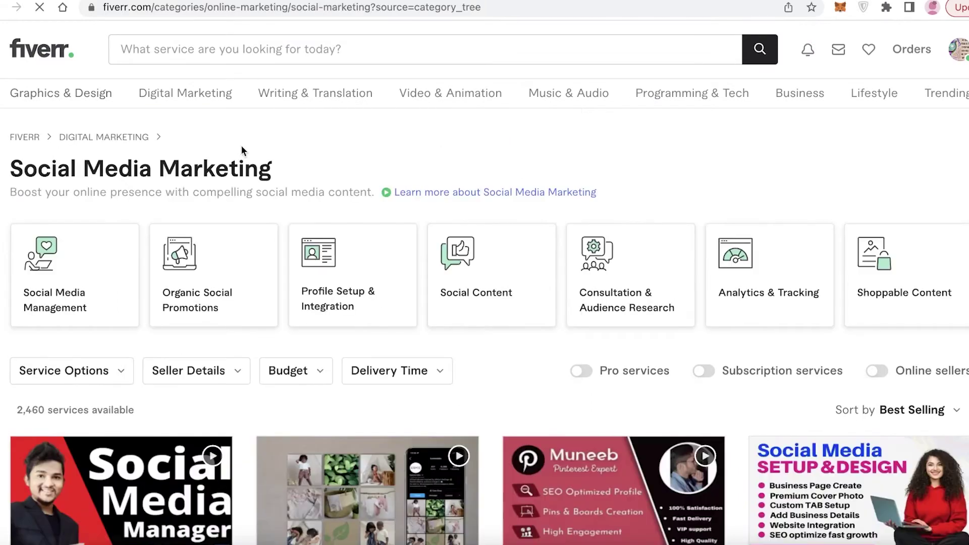
scroll(550, 225, down, 10)
scroll(551, 224, up, 3)
scroll(757, 176, down, 1)
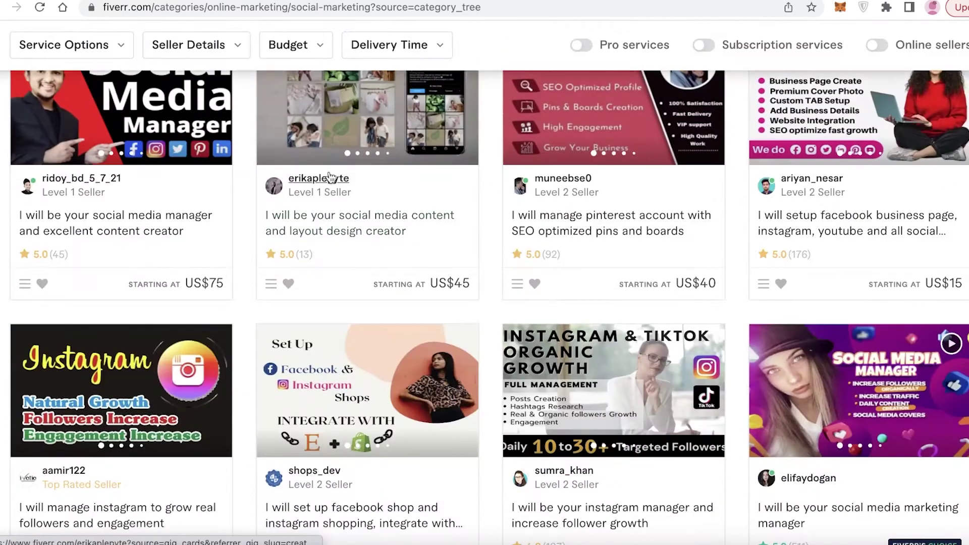
- Look through the Social Media Marketing gig thumbnails for ideas, then return to Canva
scroll(942, 158, down, 5)
scroll(507, 187, down, 13)
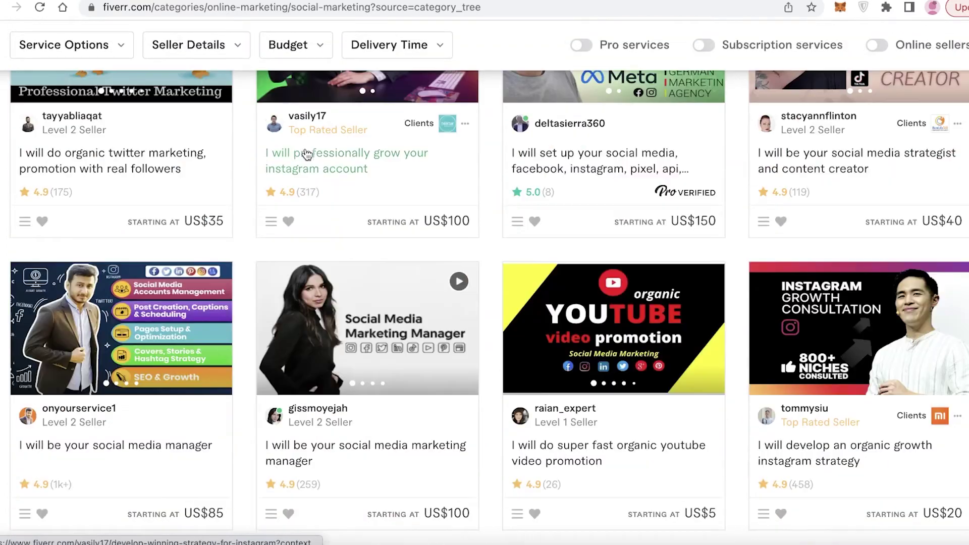
scroll(507, 187, down, 10)
scroll(641, 169, down, 8)
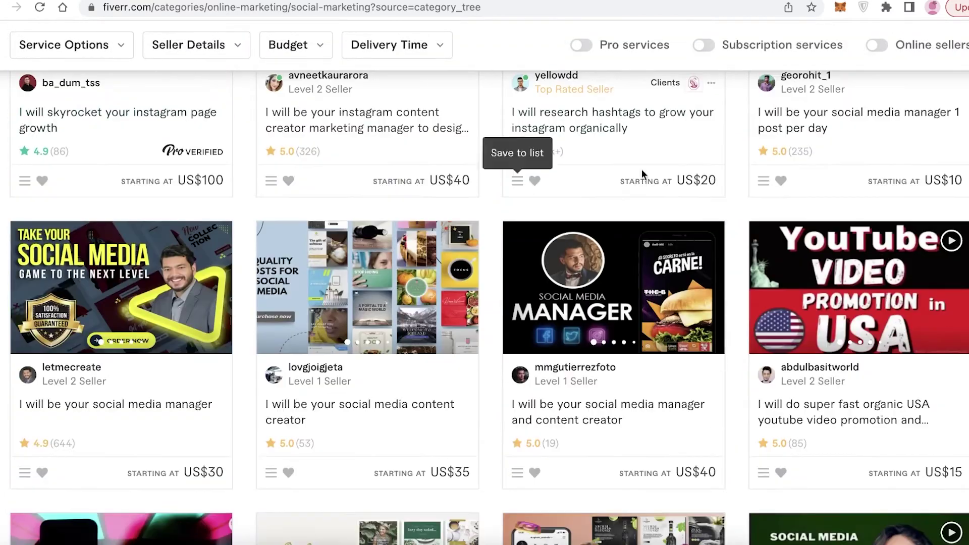
scroll(901, 214, down, 15)
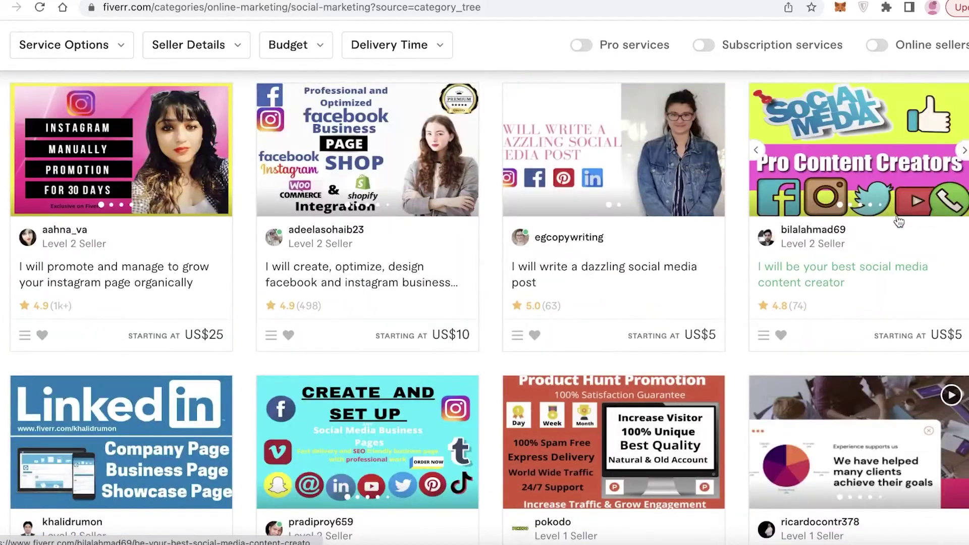
scroll(261, 154, down, 8)
scroll(460, 187, up, 9)
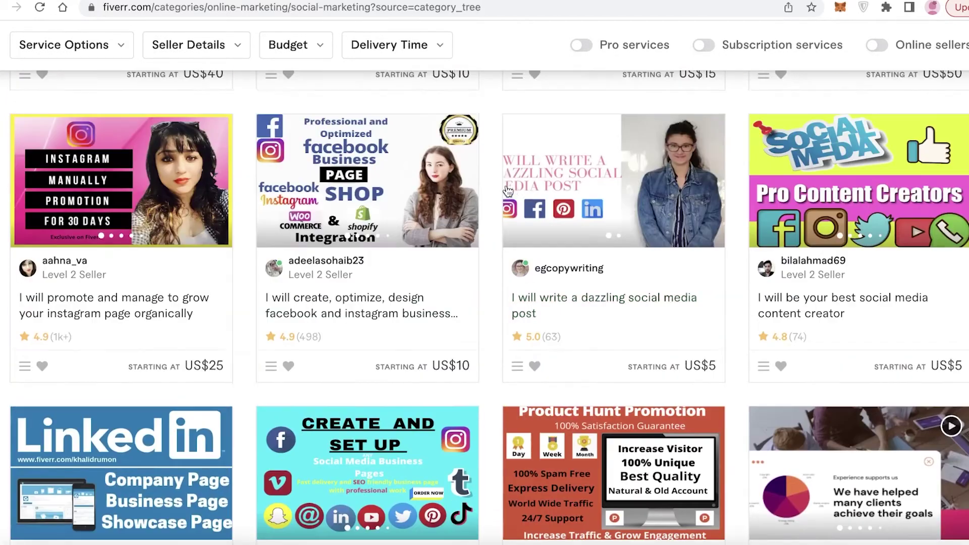
scroll(550, 199, up, 3)
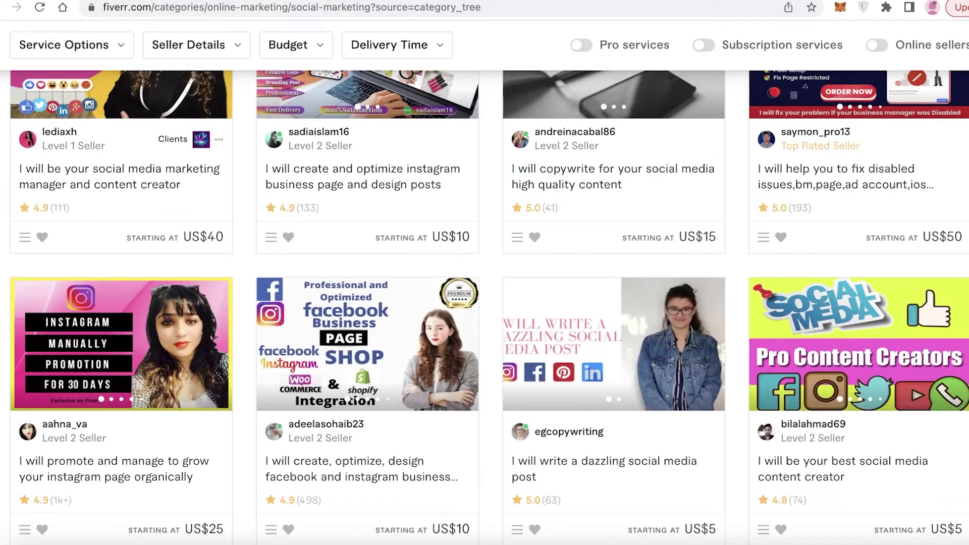
click(253, 0)
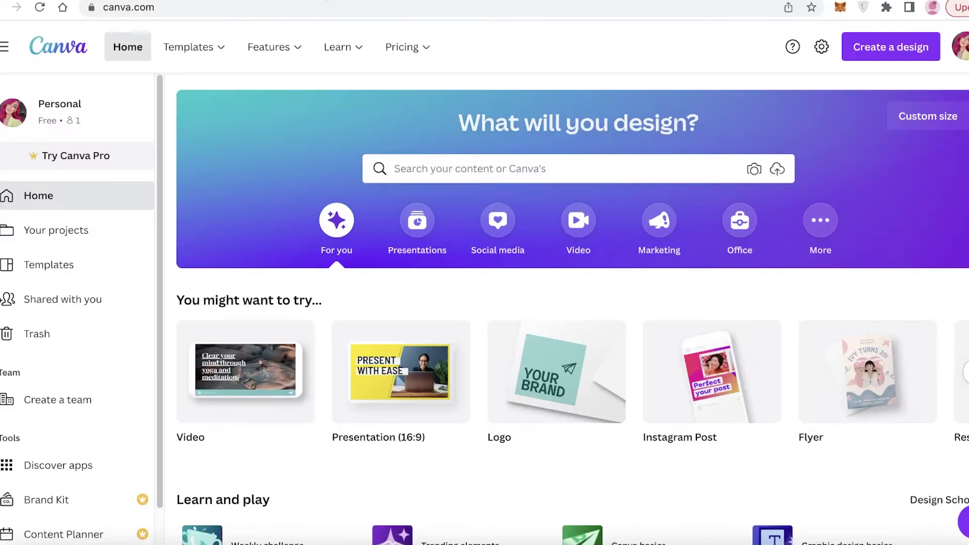
- Check Custom size units (px, then back to inches), then create a blank 16:9 presentation
click(912, 129)
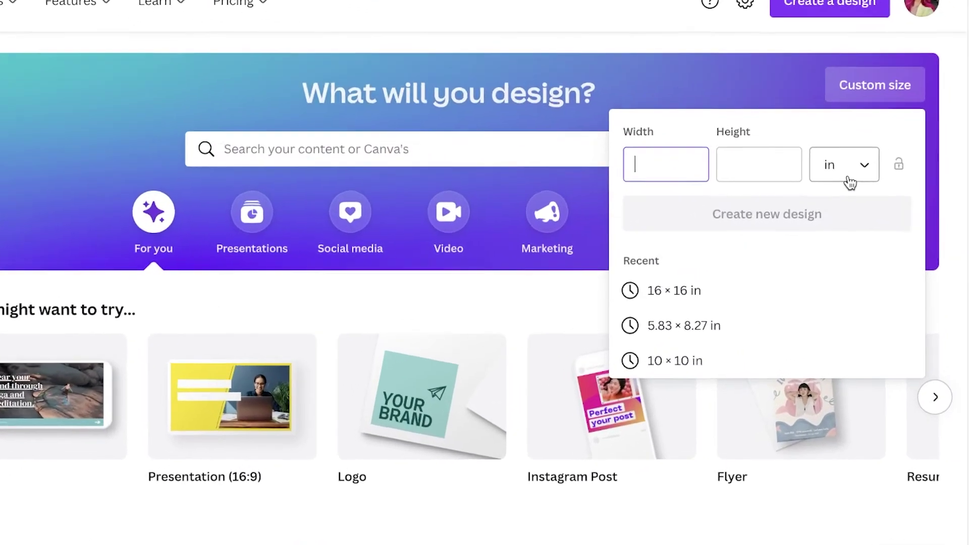
click(902, 181)
click(893, 225)
click(830, 164)
click(824, 249)
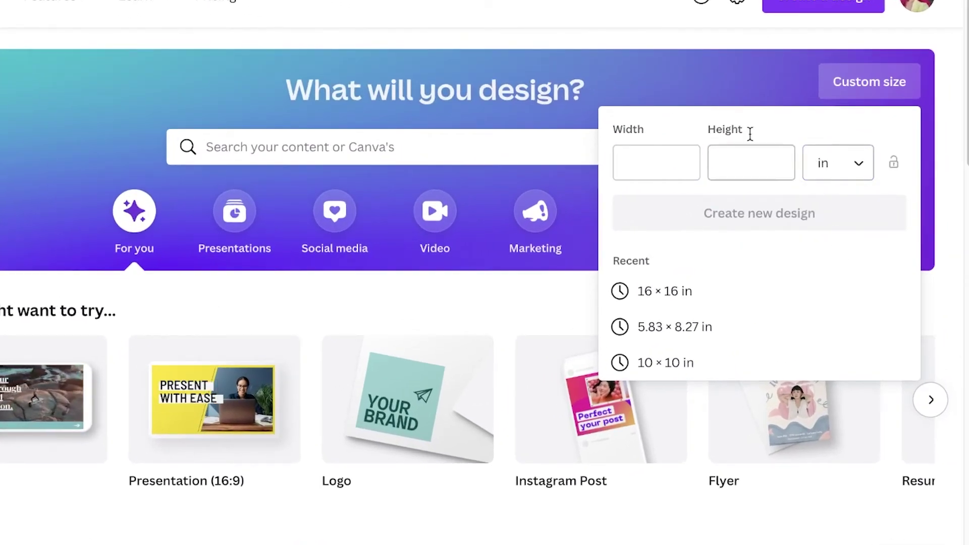
click(852, 94)
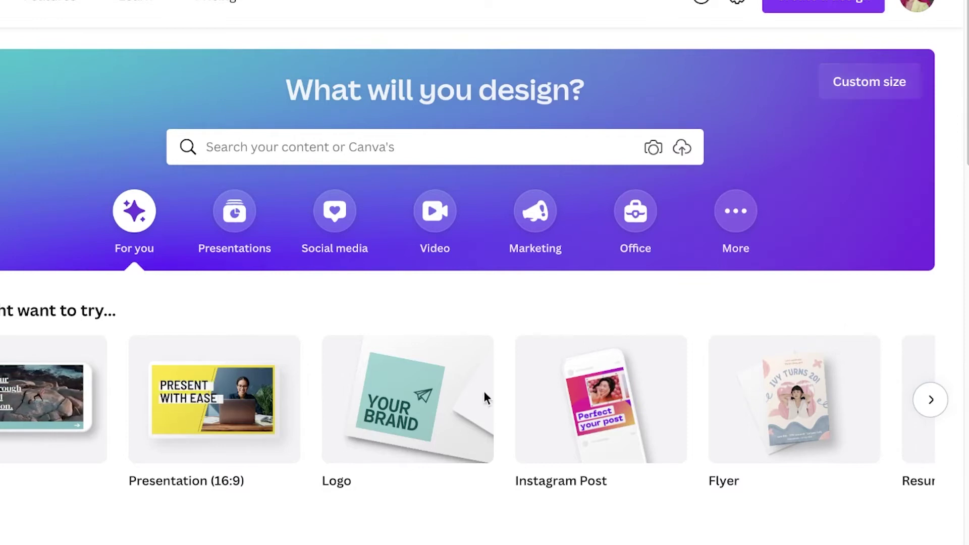
click(207, 399)
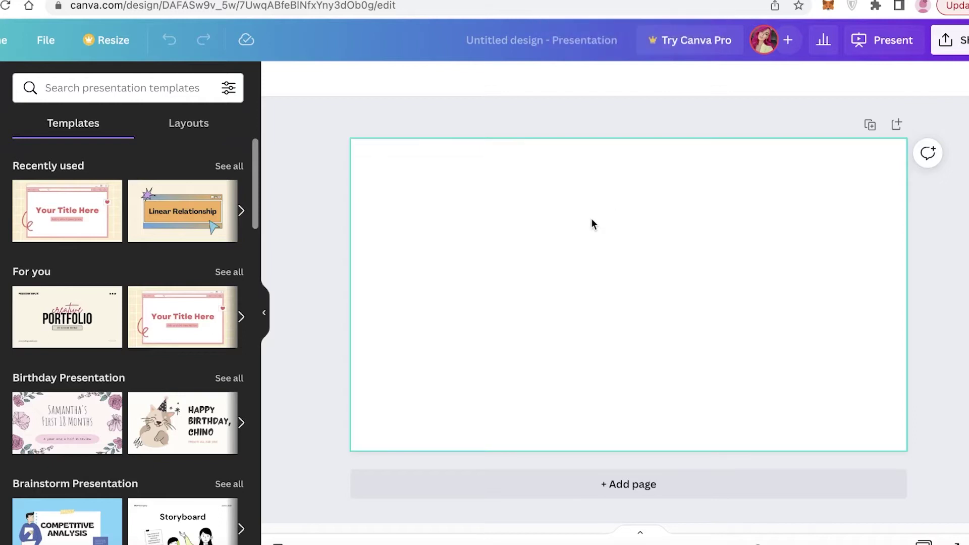
- Rename the design to 'Fiverr Image'
click(522, 46)
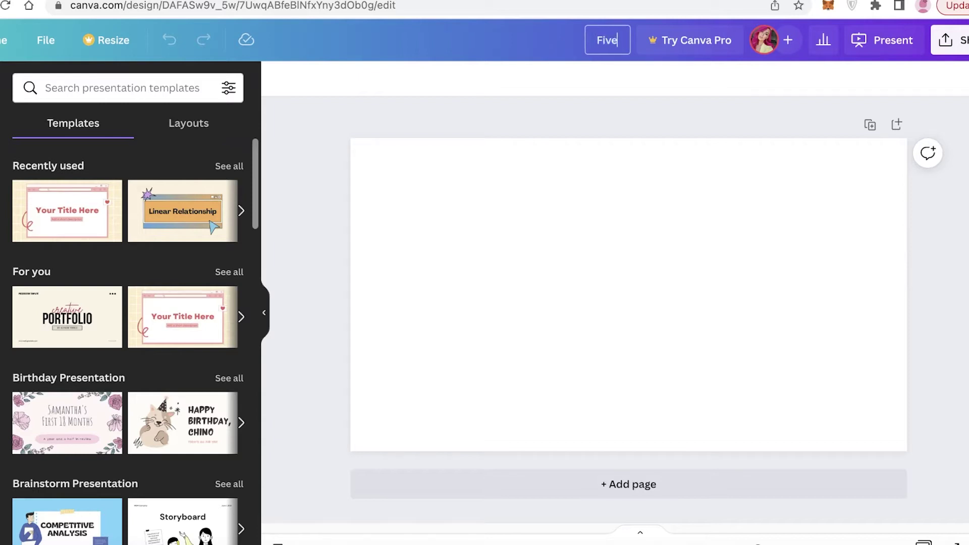
text(Fiverr Image)
click(534, 84)
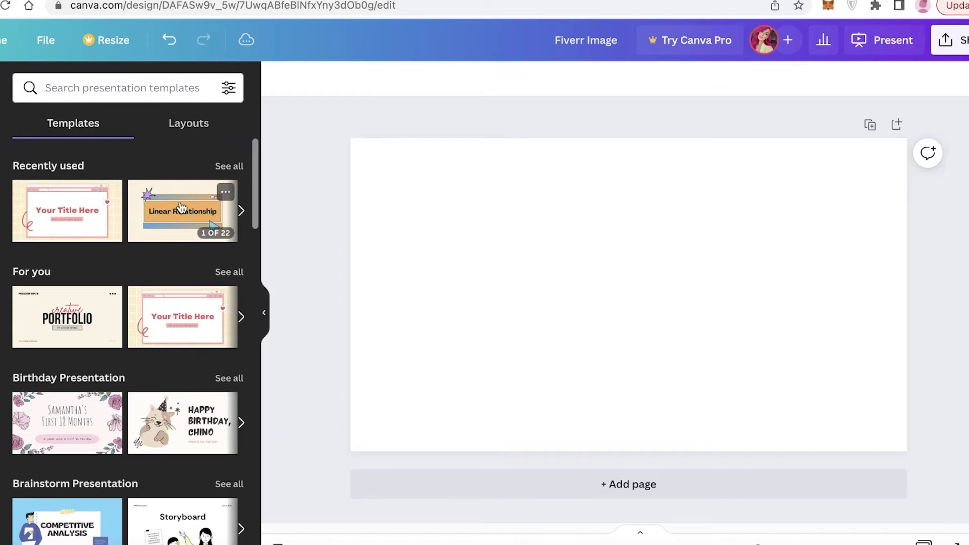
scroll(194, 162, down, 3)
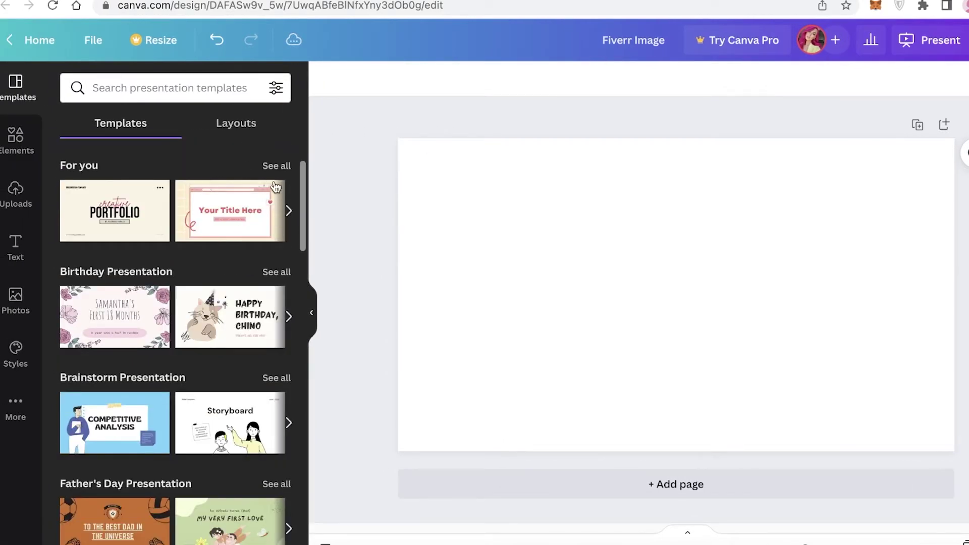
scroll(275, 187, down, 3)
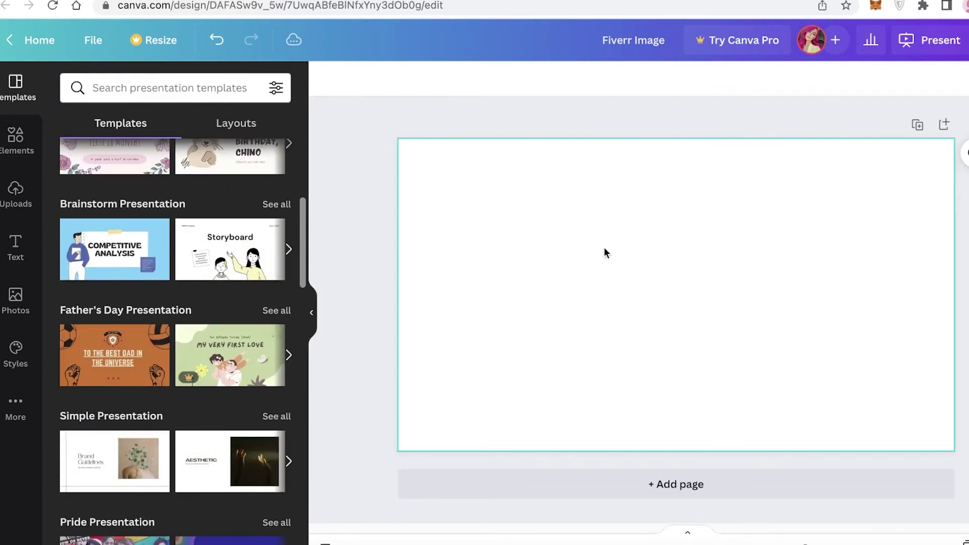
- Browse the Elements library in the side panel
click(28, 140)
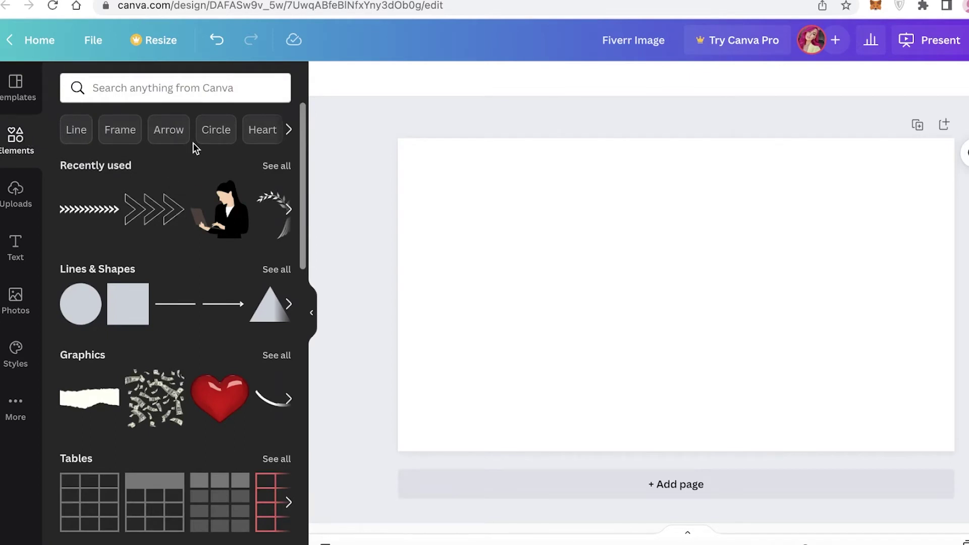
scroll(192, 143, down, 10)
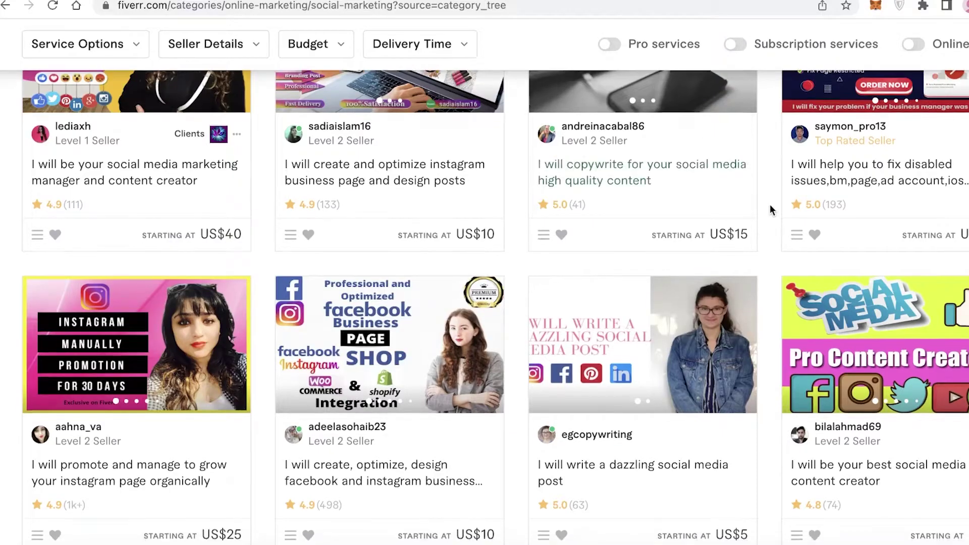
scroll(771, 210, down, 9)
scroll(226, 221, up, 20)
scroll(226, 220, up, 10)
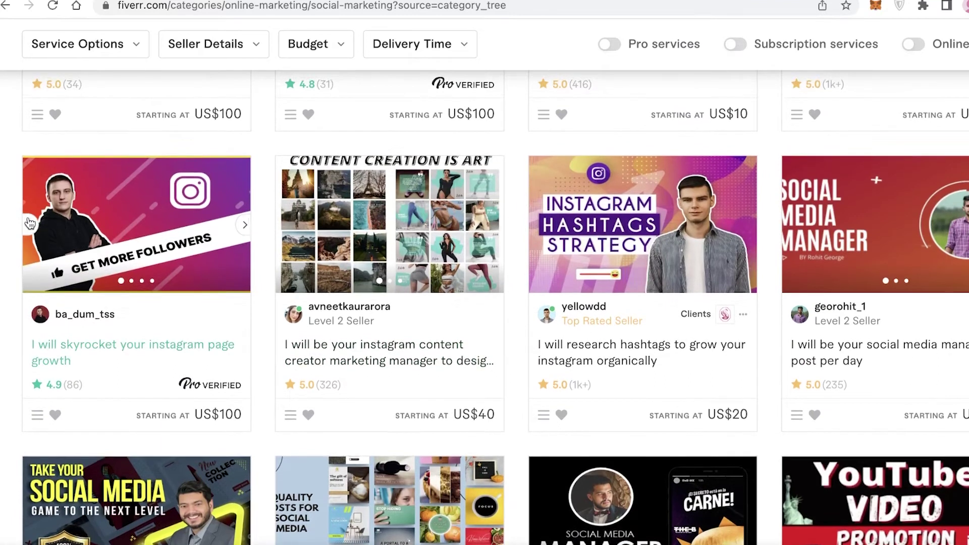
scroll(115, 232, up, 1)
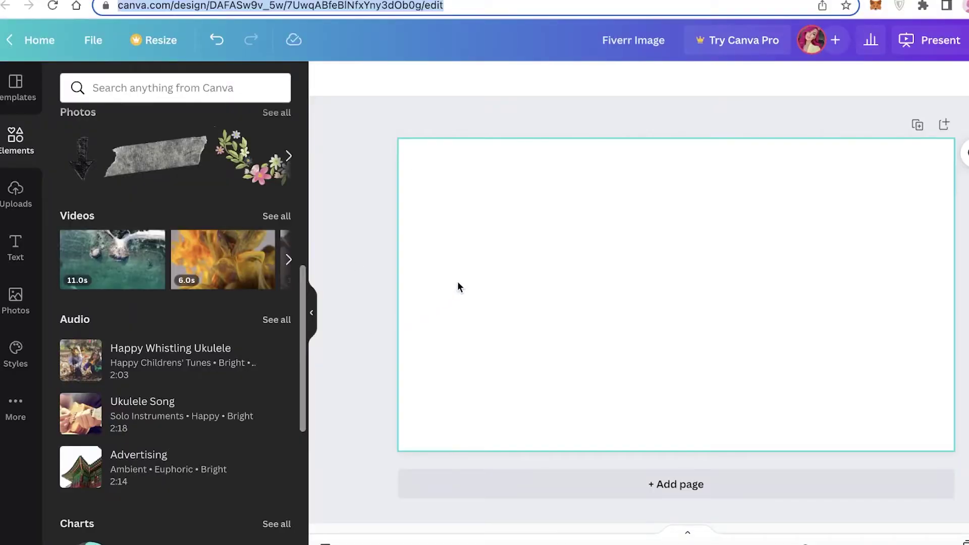
- Change the page background to a custom light pink (#FFB0F0) after trying light grey
click(488, 269)
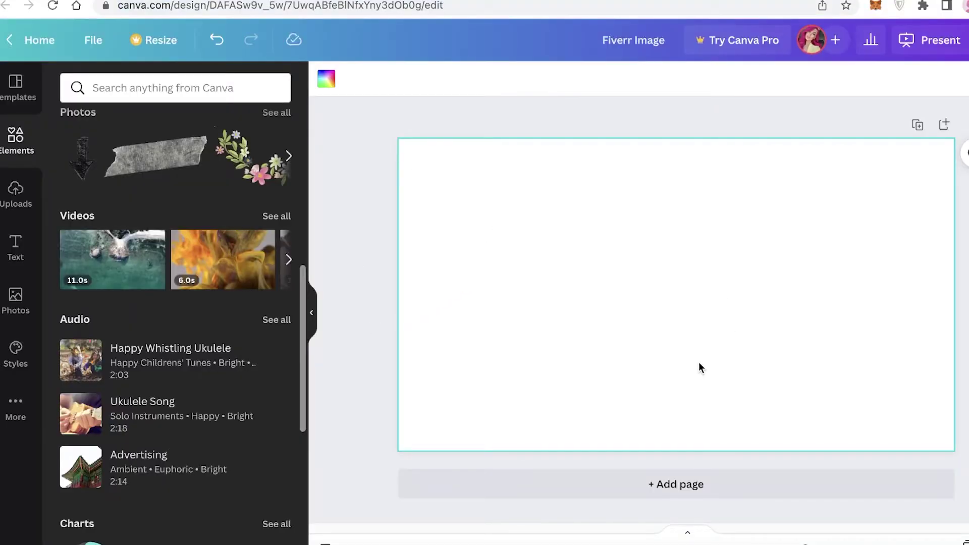
click(326, 80)
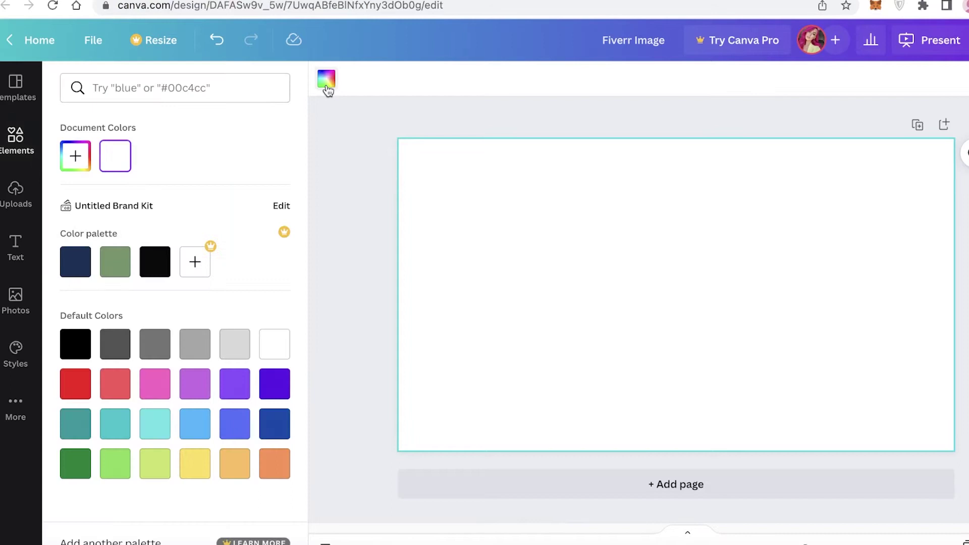
click(235, 344)
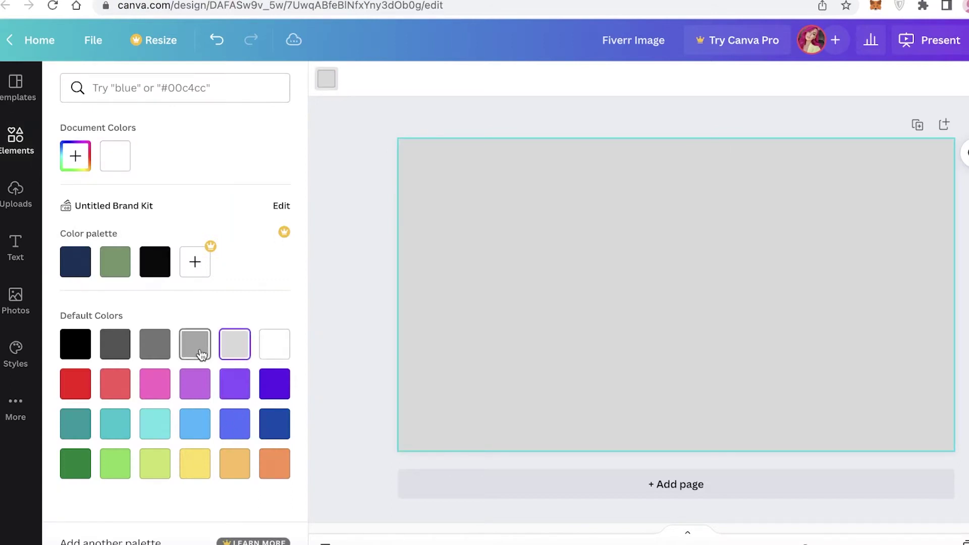
click(69, 171)
click(233, 283)
drag(100, 213, 133, 159)
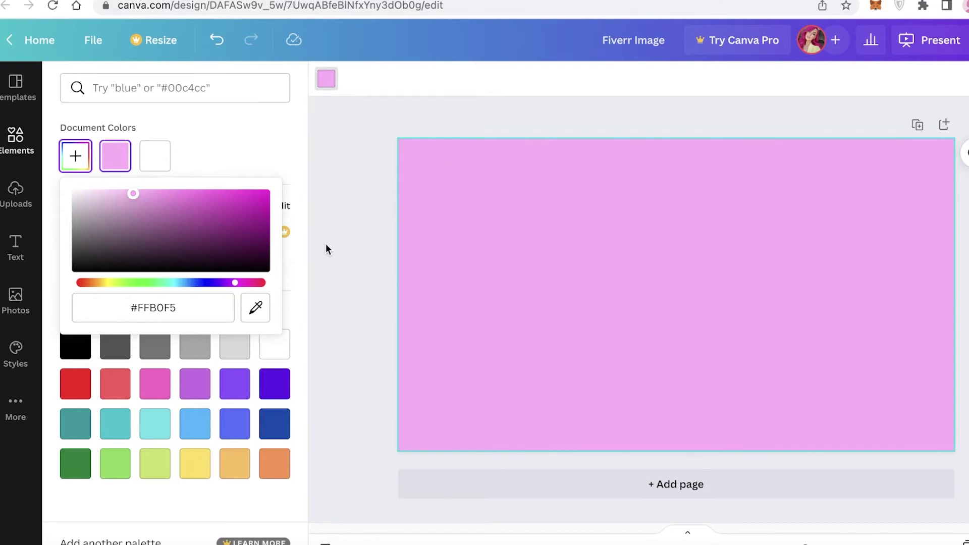
mouse_move(243, 282)
mouse_down()
mouse_move(225, 283)
mouse_move(248, 283)
mouse_up()
click(393, 243)
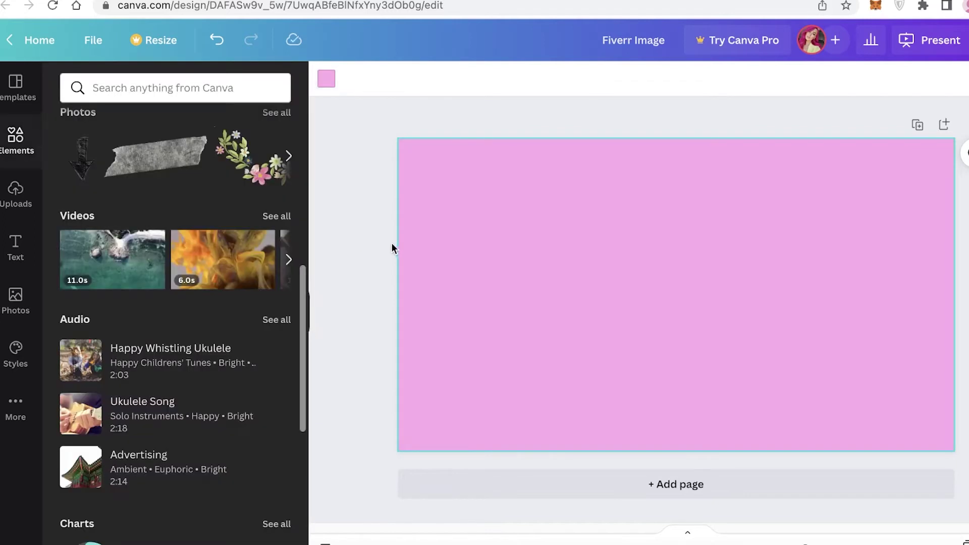
click(346, 180)
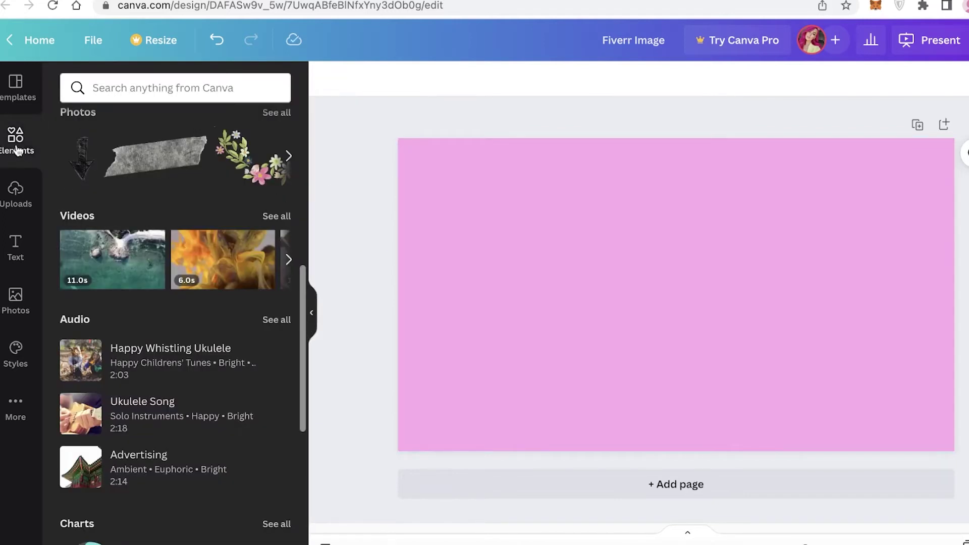
- Search Elements for 'square' and add a square shape to the page
click(158, 93)
text(squr)
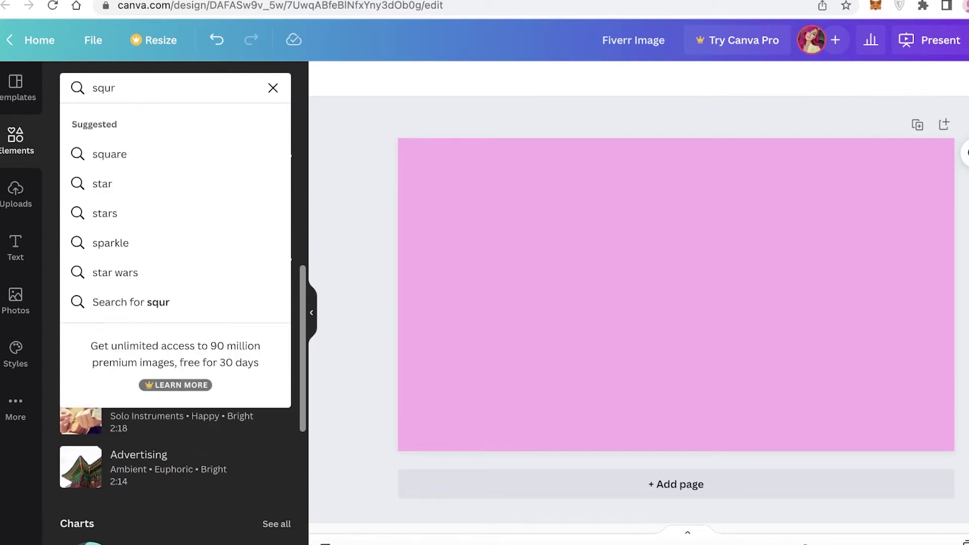
key(BackSpace)
text(are)
key(Return)
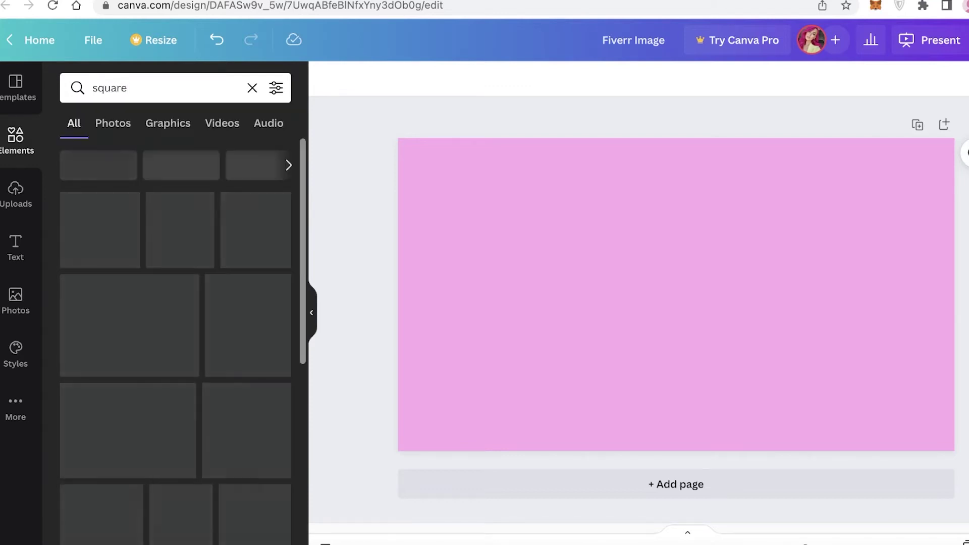
click(109, 259)
- Stretch the square into a full-width band sitting mid-page
drag(699, 313, 470, 305)
drag(530, 292, 954, 325)
drag(704, 216, 634, 259)
drag(651, 199, 641, 144)
drag(646, 212, 645, 240)
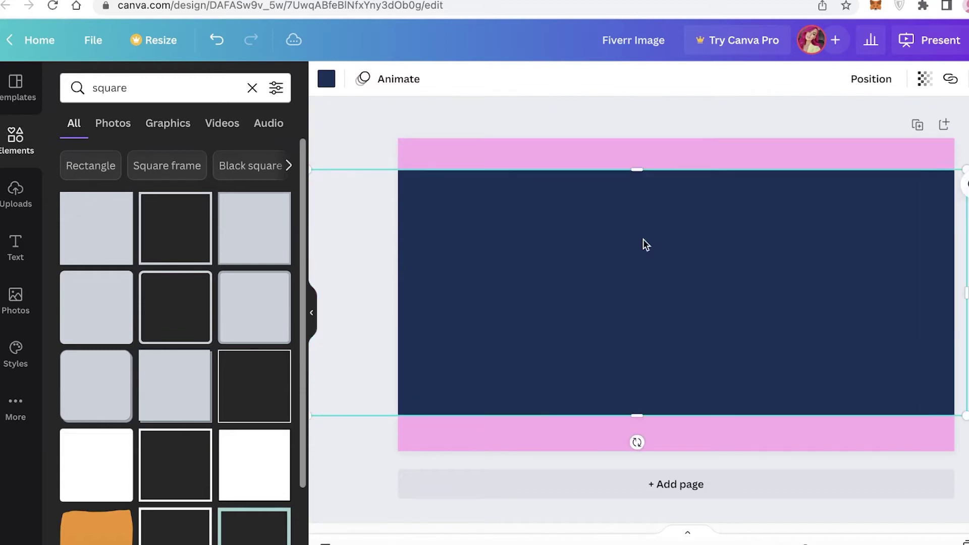
- Make the rectangle black at about half transparency so it reads as mauve
click(327, 78)
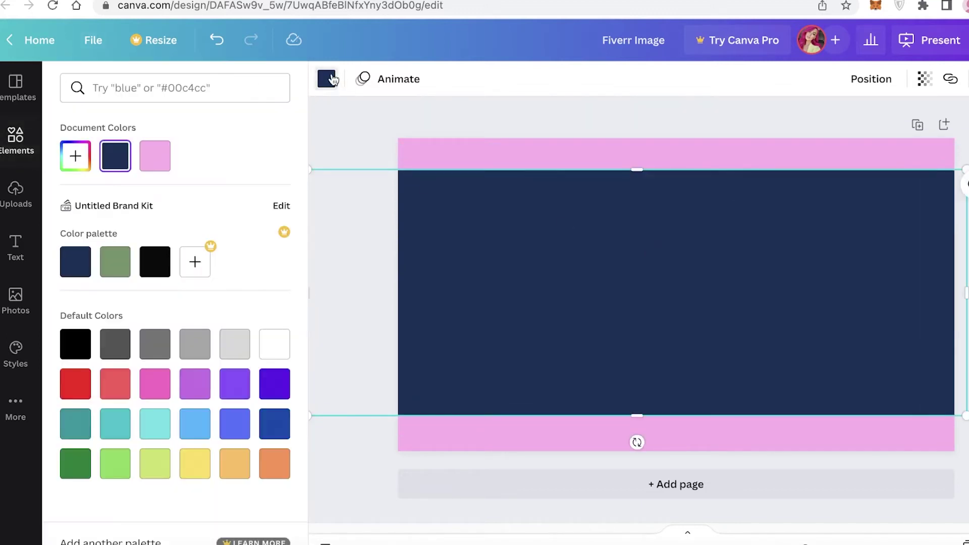
click(169, 274)
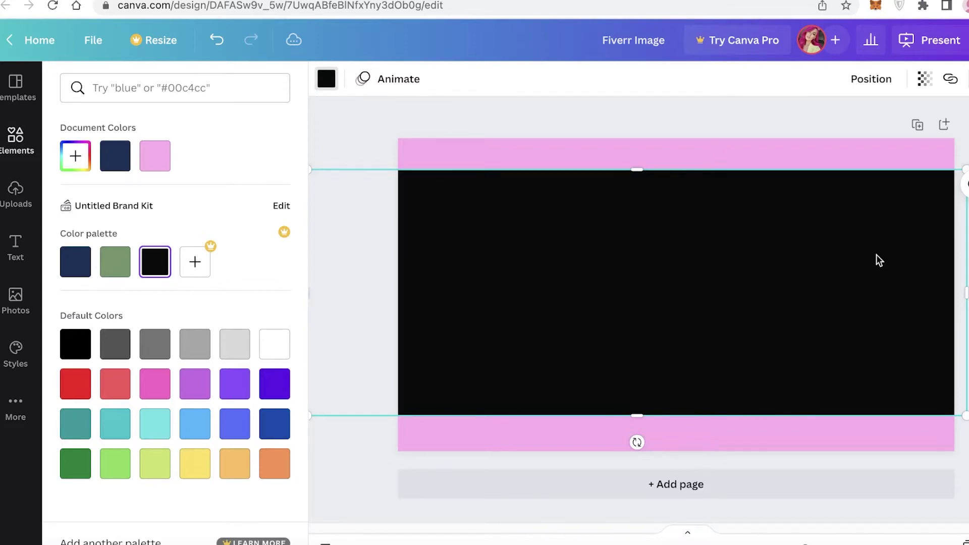
click(925, 77)
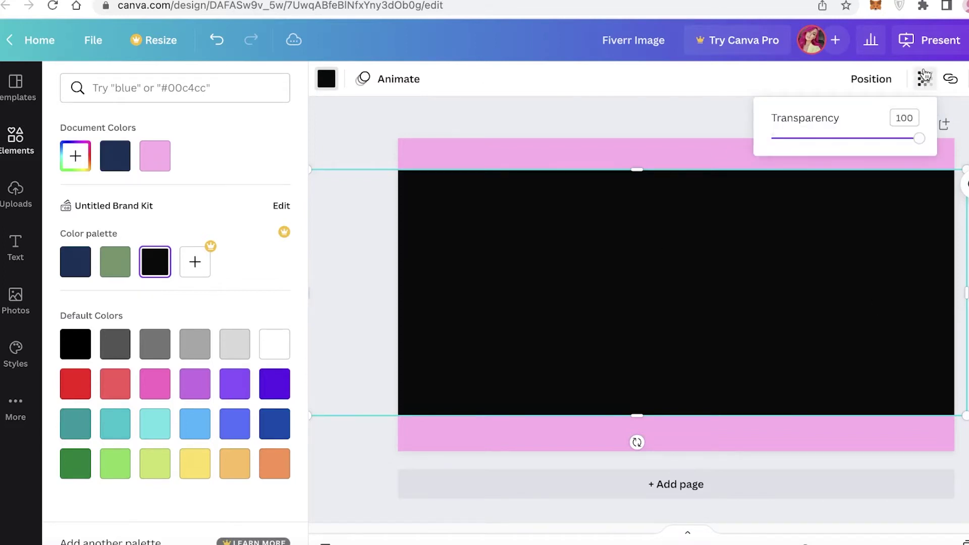
drag(920, 141, 849, 138)
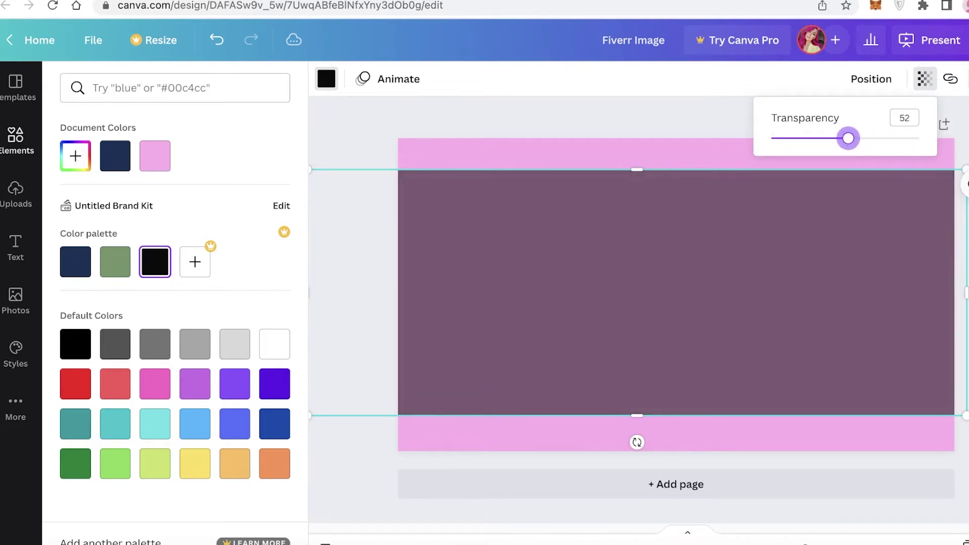
click(942, 176)
- Resize and centre the banner between equal pink strips, then clear the square search
drag(625, 176, 626, 153)
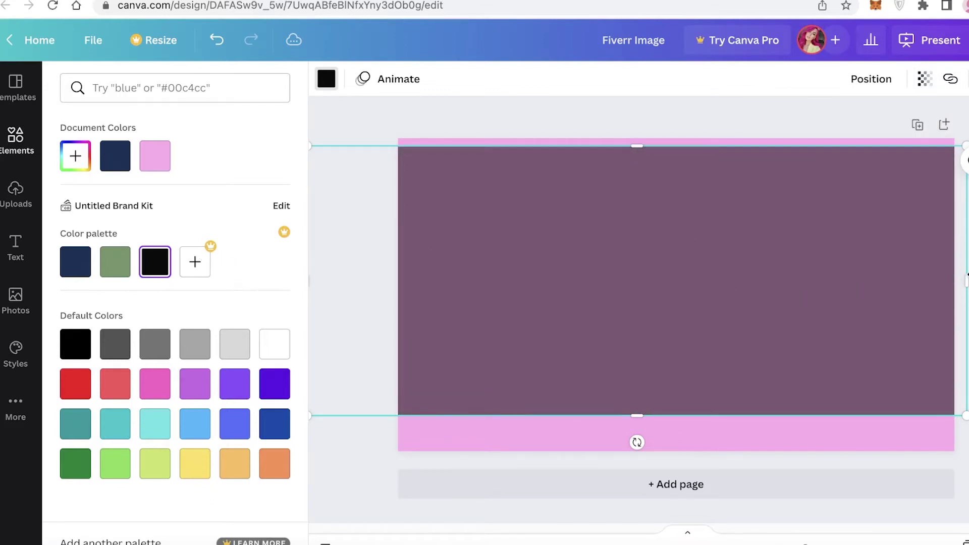
drag(963, 274, 905, 266)
drag(746, 249, 806, 263)
key(Escape)
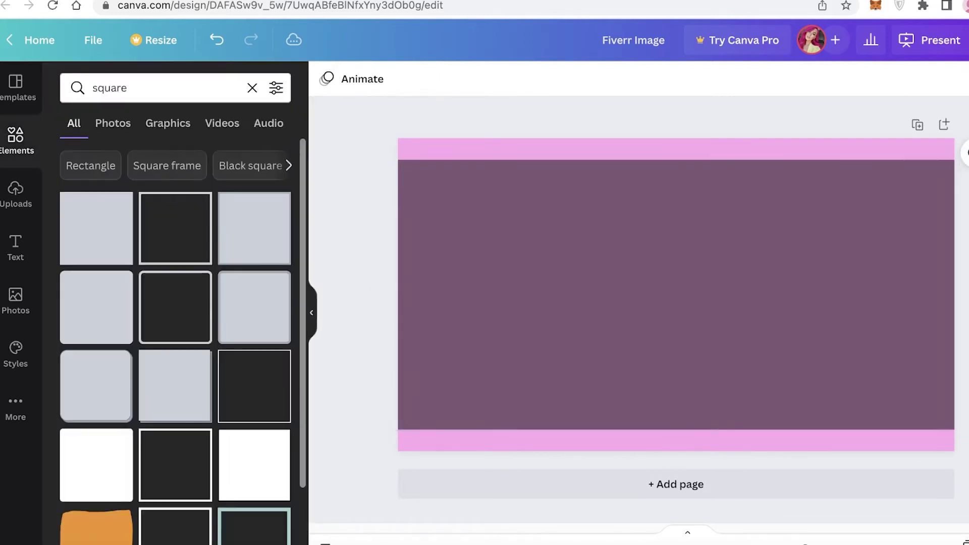
click(694, 303)
mouse_move(673, 157)
mouse_down()
mouse_move(671, 150)
mouse_move(672, 167)
mouse_up()
drag(671, 271, 661, 262)
mouse_move(661, 265)
mouse_down()
mouse_move(651, 269)
mouse_move(662, 274)
mouse_move(647, 260)
mouse_move(671, 262)
mouse_up()
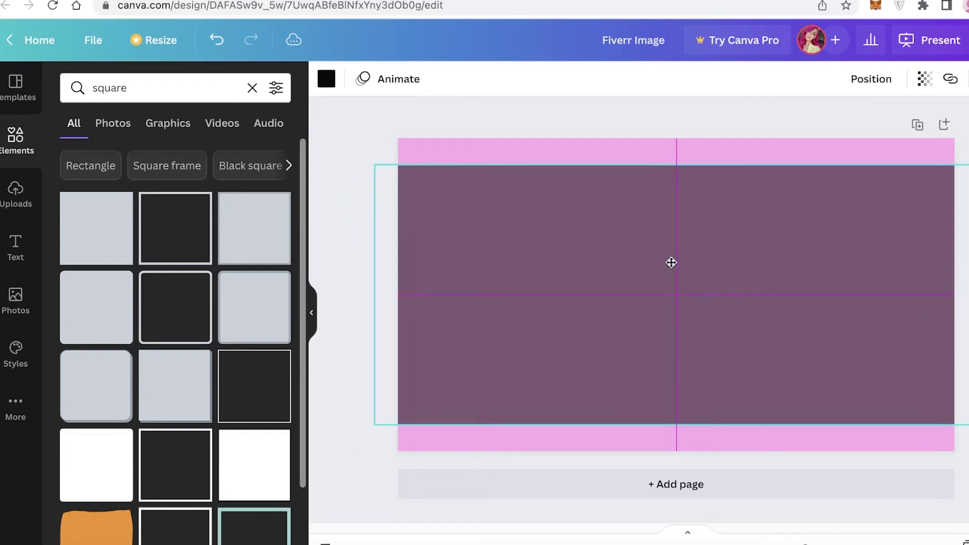
key(Escape)
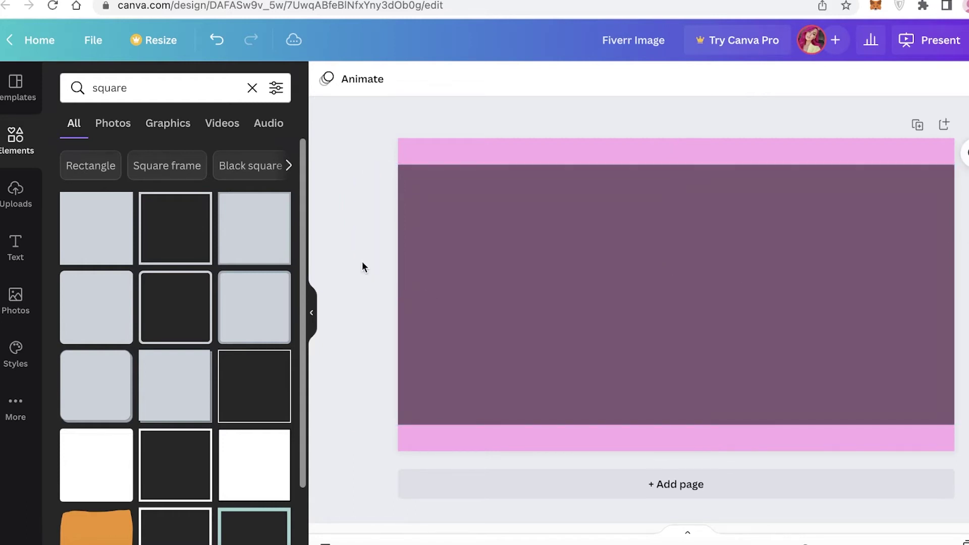
click(16, 141)
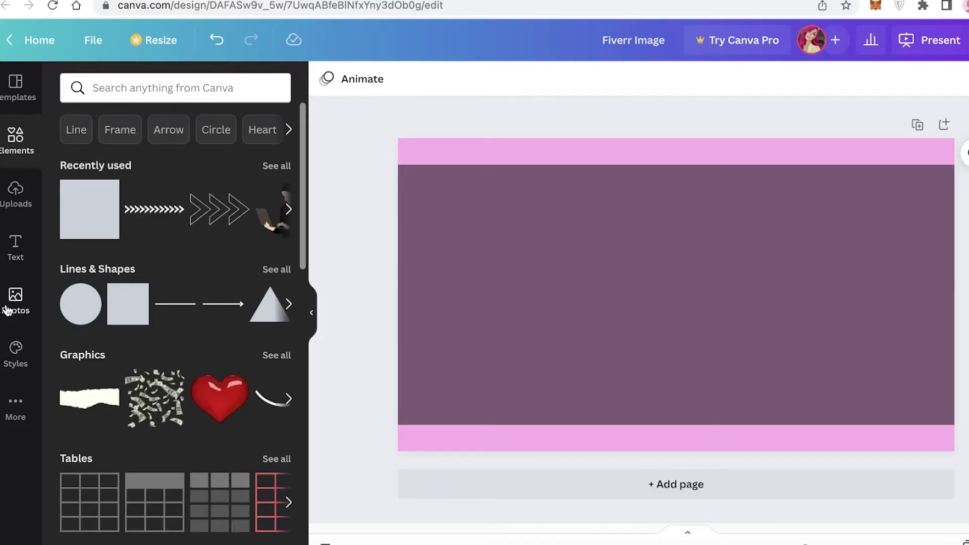
- Search Elements for 'business woman' and add the laptop-holding woman illustration
click(15, 191)
click(19, 153)
click(231, 90)
text(bussi)
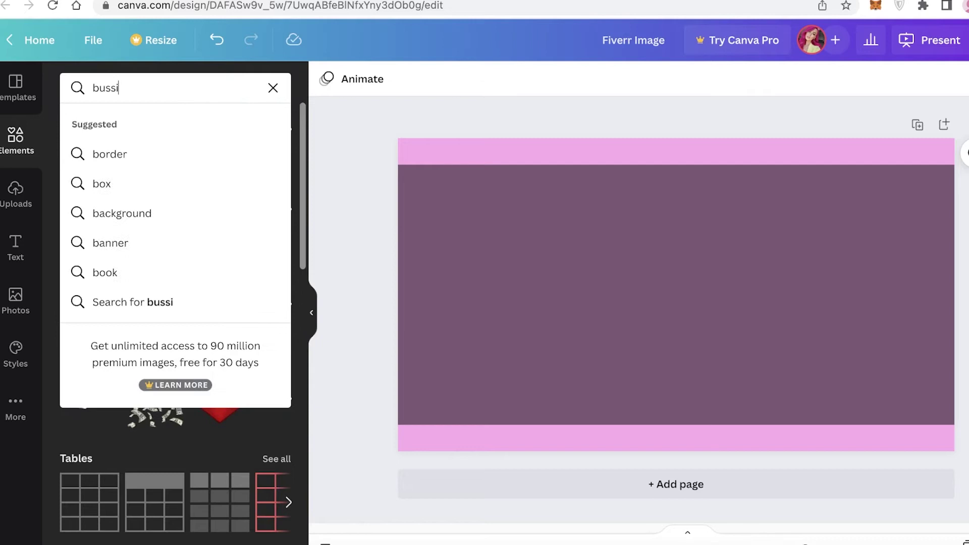
key(BackSpace)
key(BackSpace)
text(iness)
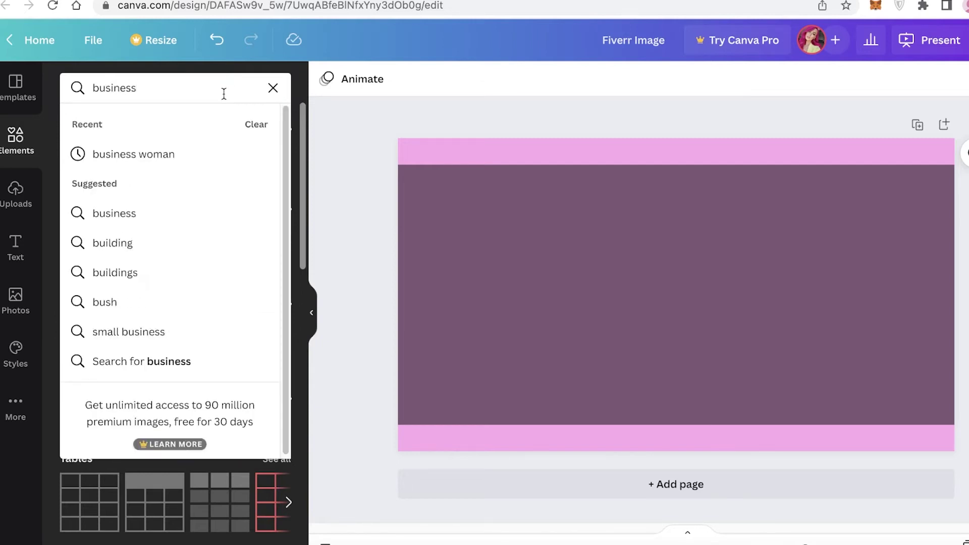
click(162, 162)
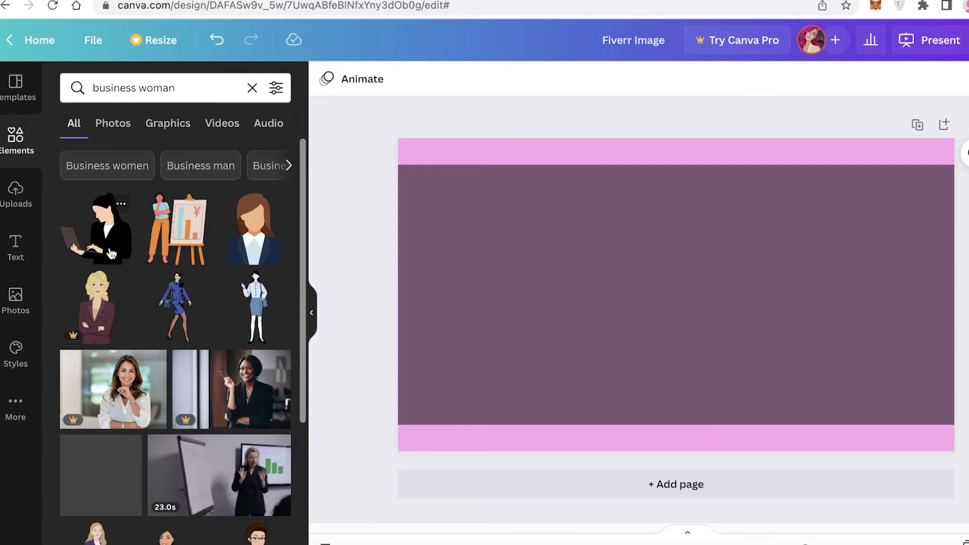
click(96, 227)
- Enlarge the woman illustration and place it at the banner's right end
drag(731, 302, 936, 371)
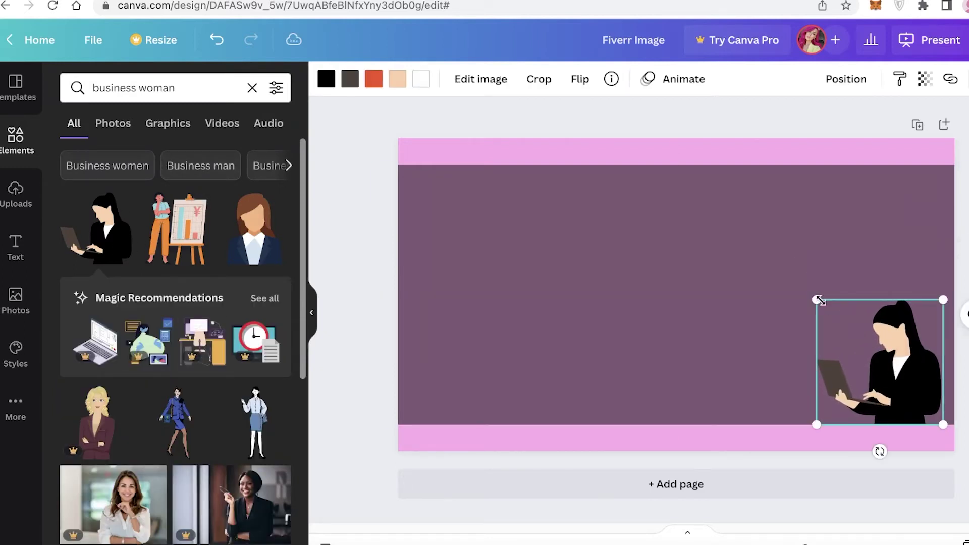
drag(818, 299, 707, 227)
drag(888, 340, 882, 338)
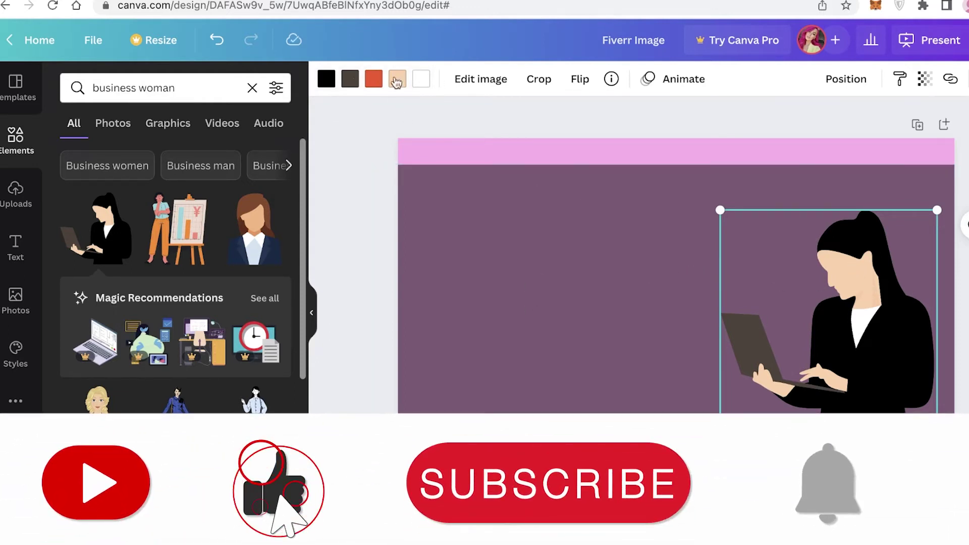
click(381, 87)
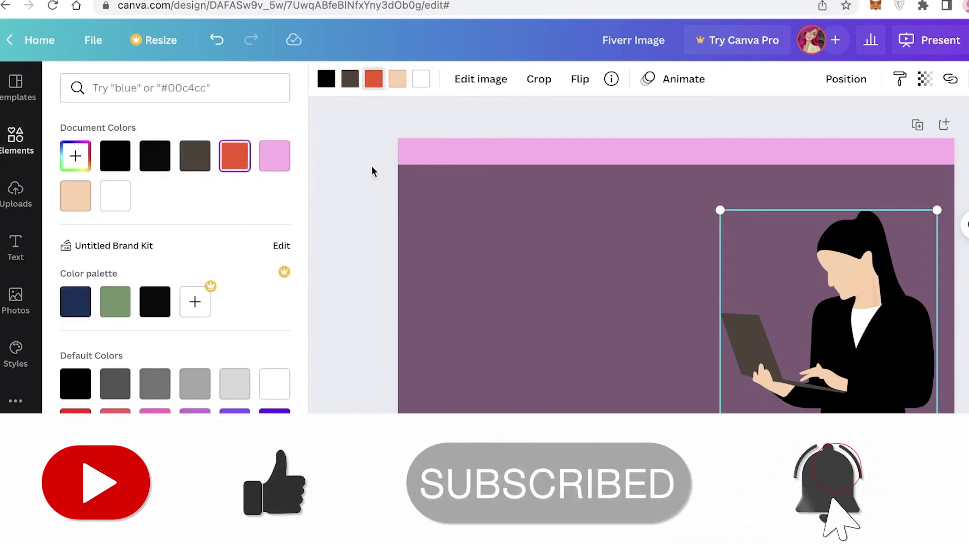
click(831, 320)
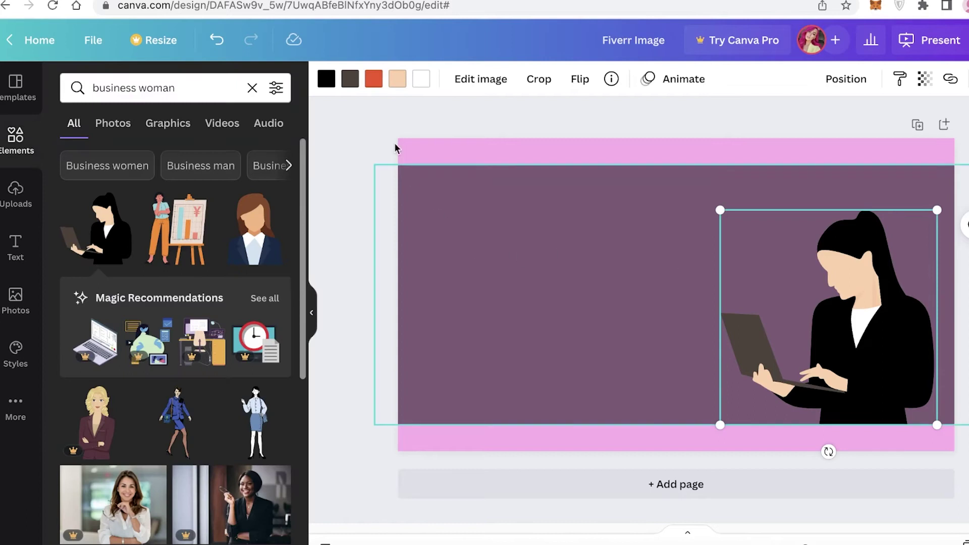
- Recolour the illustration's peach skin to #CBA585, then clear the search
click(397, 79)
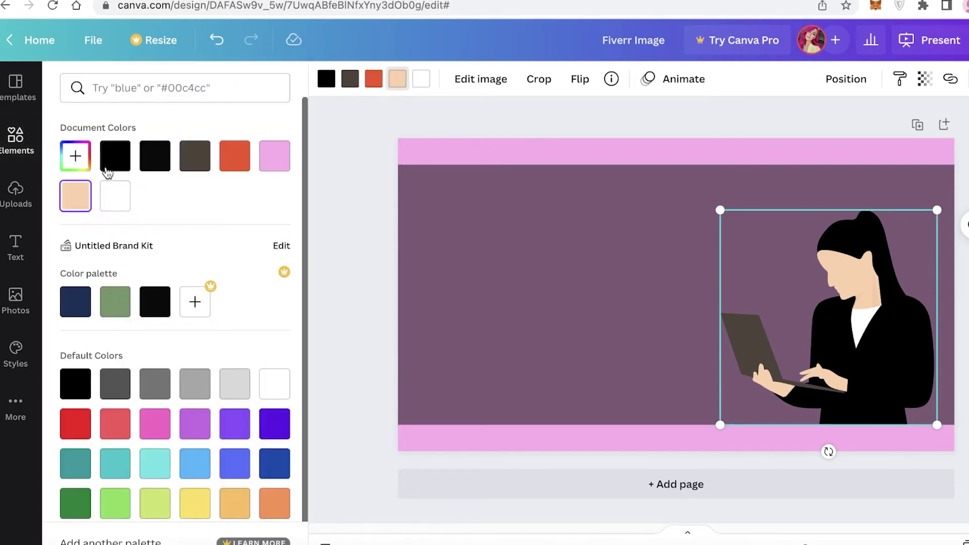
click(76, 156)
mouse_move(147, 217)
mouse_down()
mouse_move(136, 195)
mouse_move(160, 225)
mouse_move(199, 233)
mouse_move(126, 199)
mouse_up()
key(Escape)
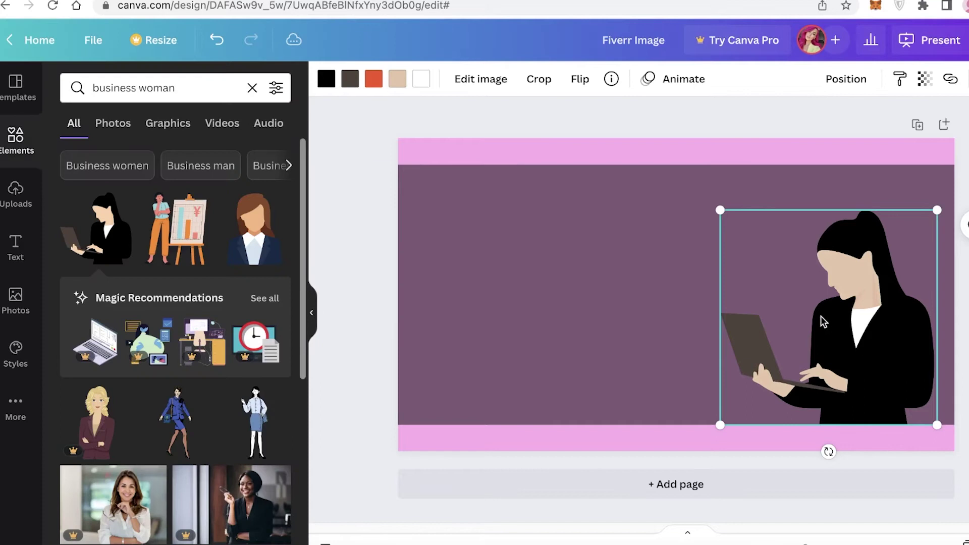
click(325, 303)
click(13, 148)
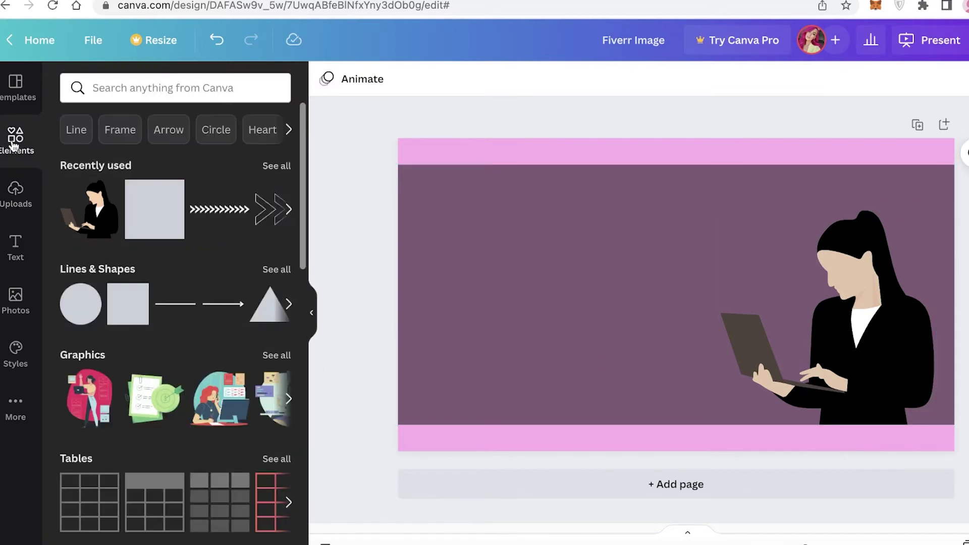
- Search Elements for 'Arrows' and add a shrunken white triple chevron
click(174, 95)
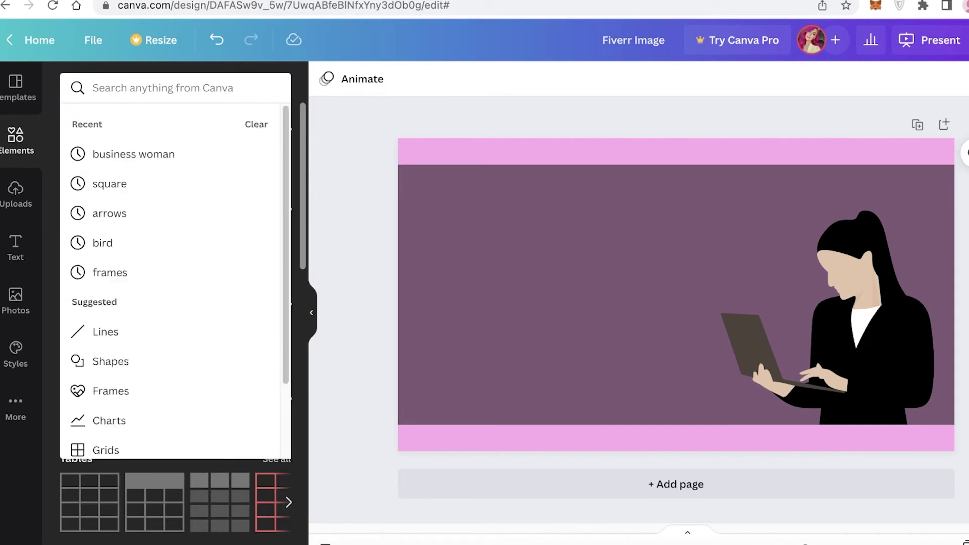
text(Ar)
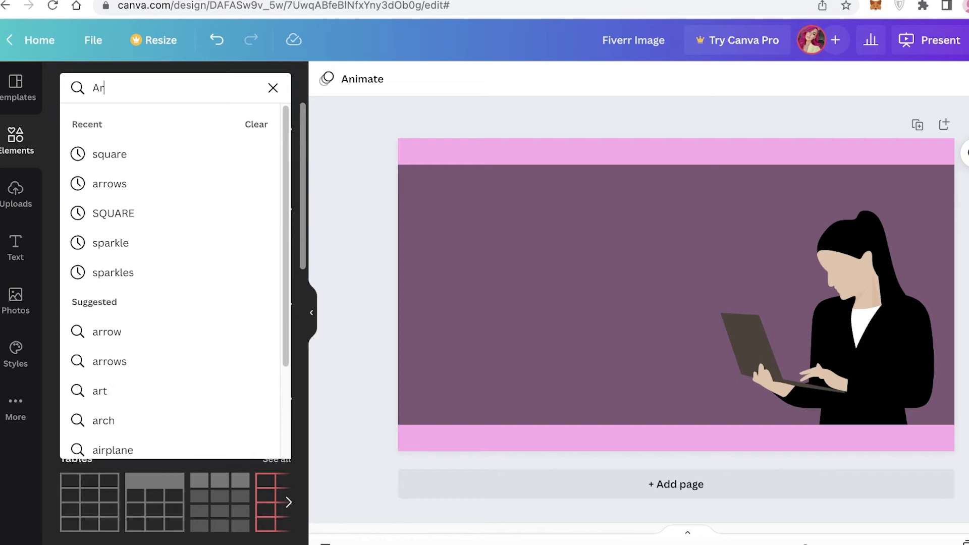
text(rows)
key(Return)
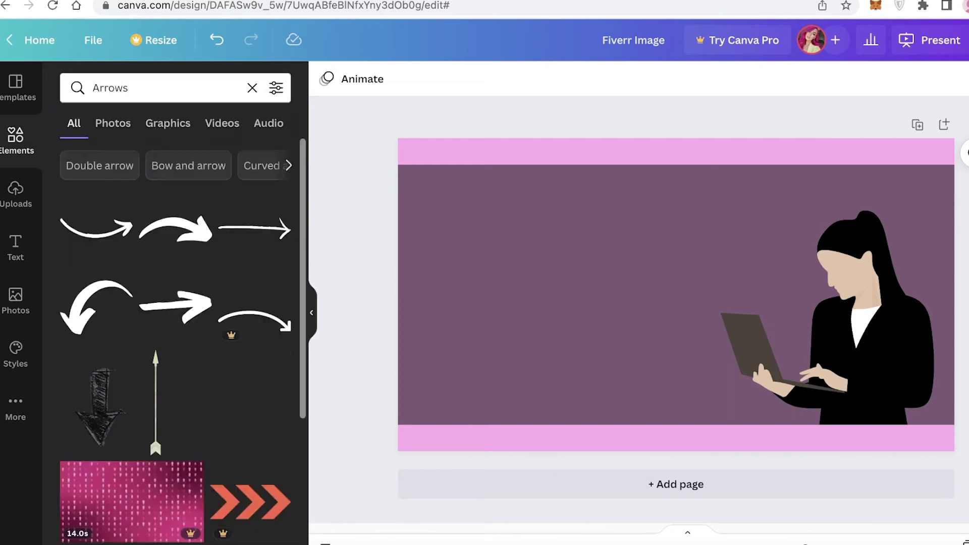
scroll(282, 350, down, 6)
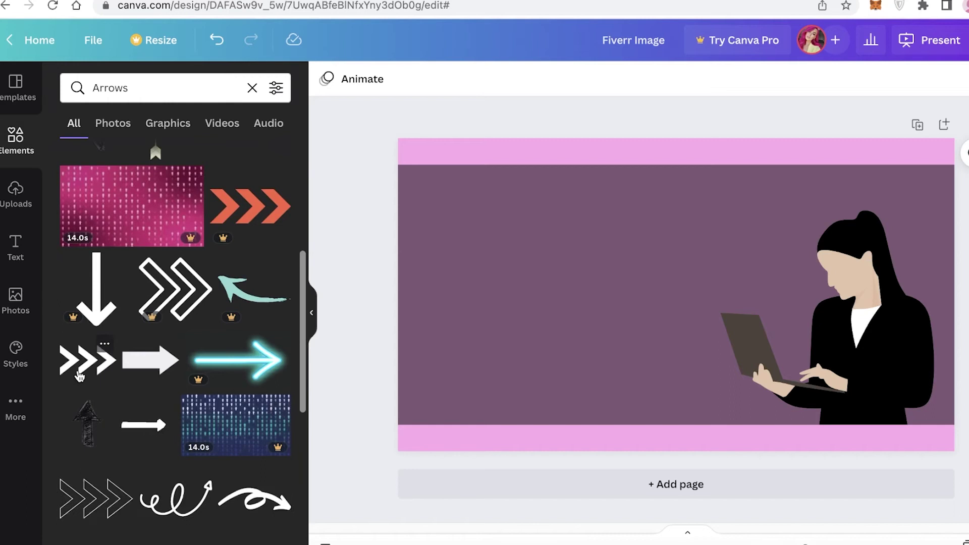
click(79, 375)
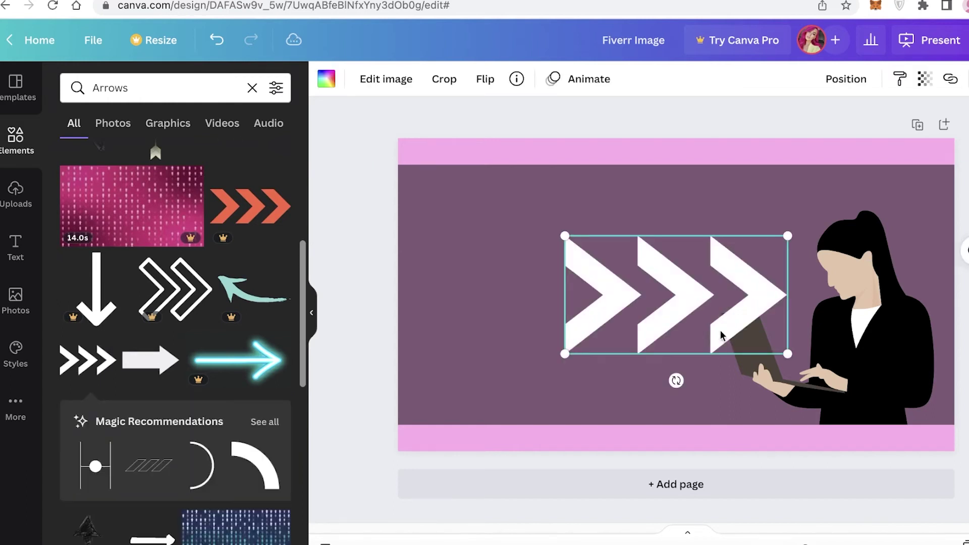
drag(786, 352, 668, 290)
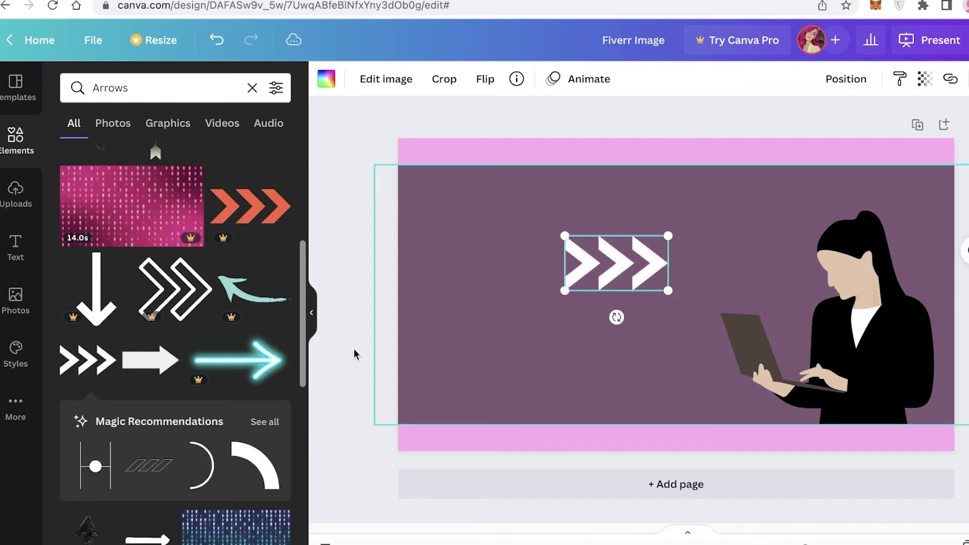
- Add the outlined chevron graphic and shift the woman illustration slightly left
scroll(114, 380, down, 1)
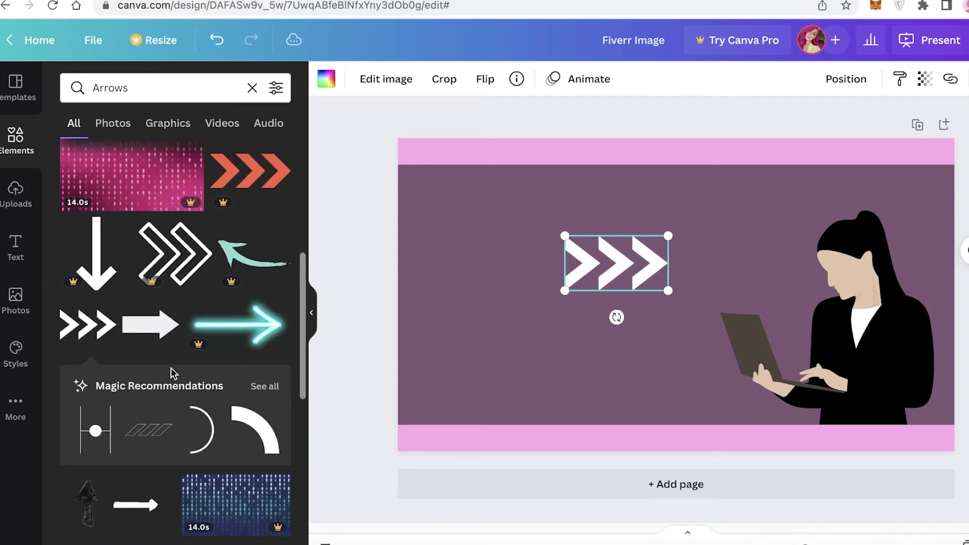
scroll(264, 372, down, 4)
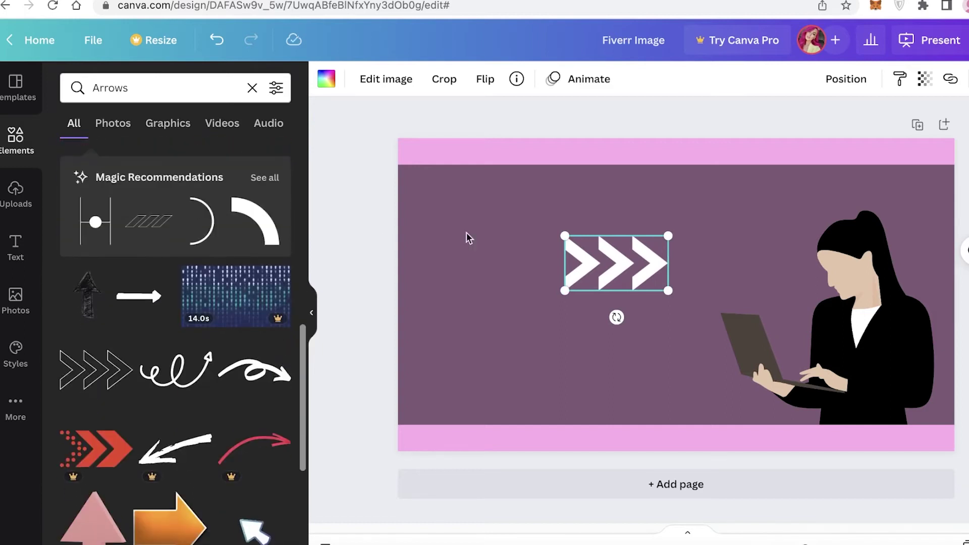
click(96, 370)
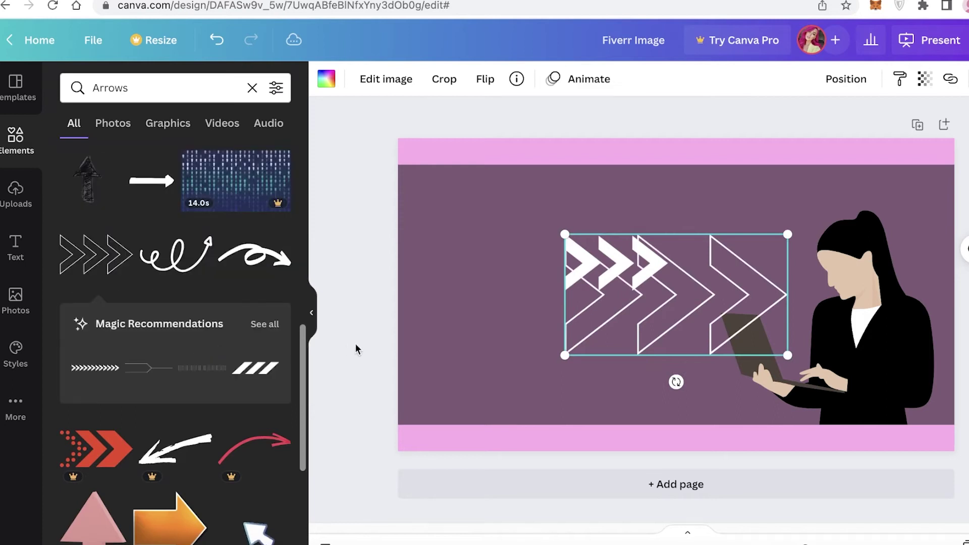
click(264, 324)
mouse_move(858, 356)
mouse_down()
mouse_move(823, 352)
mouse_move(886, 355)
mouse_move(851, 356)
mouse_up()
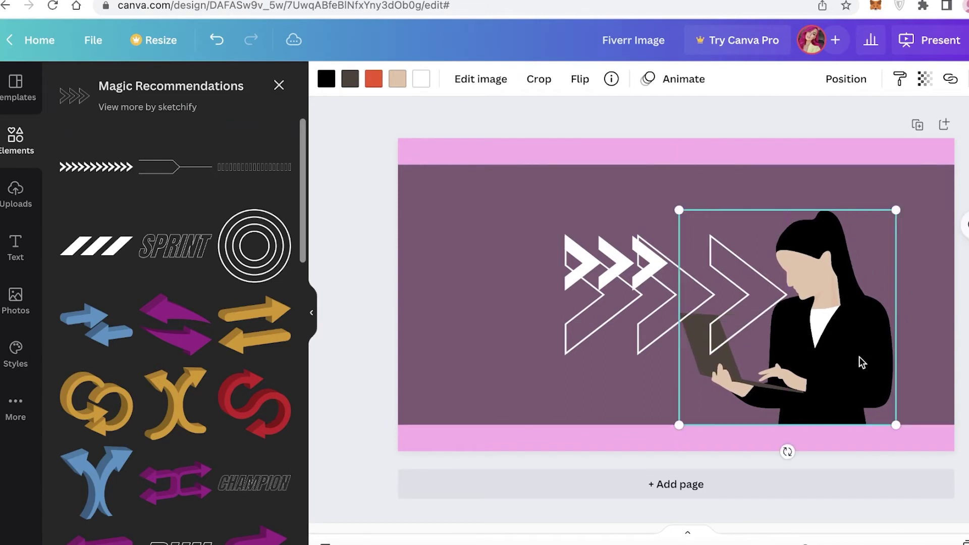
- Shrink the outlined chevrons, rotate them upward, and move them to the top-right corner
drag(587, 271, 468, 313)
drag(668, 399, 508, 313)
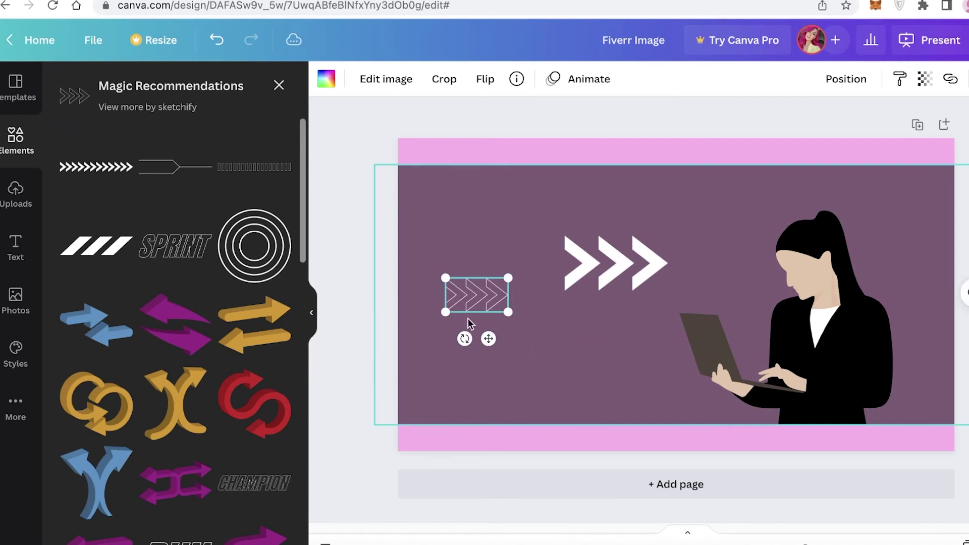
drag(461, 339, 562, 307)
drag(478, 295, 920, 216)
- Rotate the white chevrons upward, shrink them, and place them beside the outlined ones
click(641, 249)
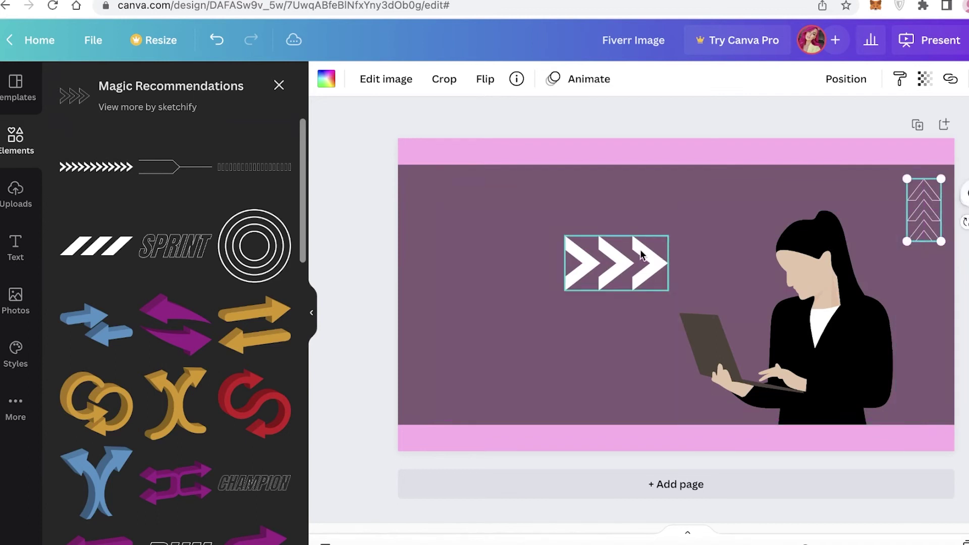
drag(617, 317, 721, 266)
drag(616, 278, 911, 293)
drag(948, 340, 935, 234)
key(Escape)
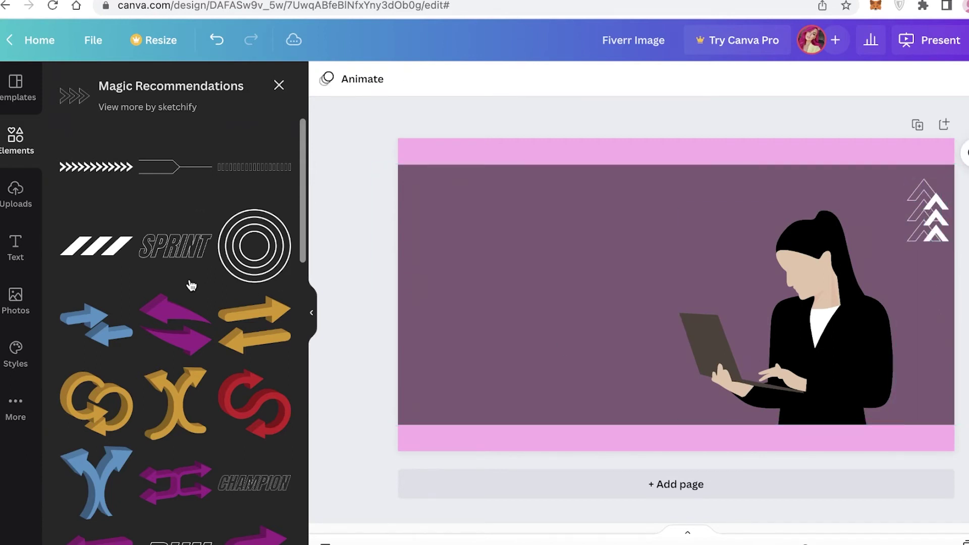
- Add the white chevron strip, rotate it upright, and set it along the banner's left edge
scroll(191, 286, down, 1)
click(94, 164)
drag(665, 336, 902, 306)
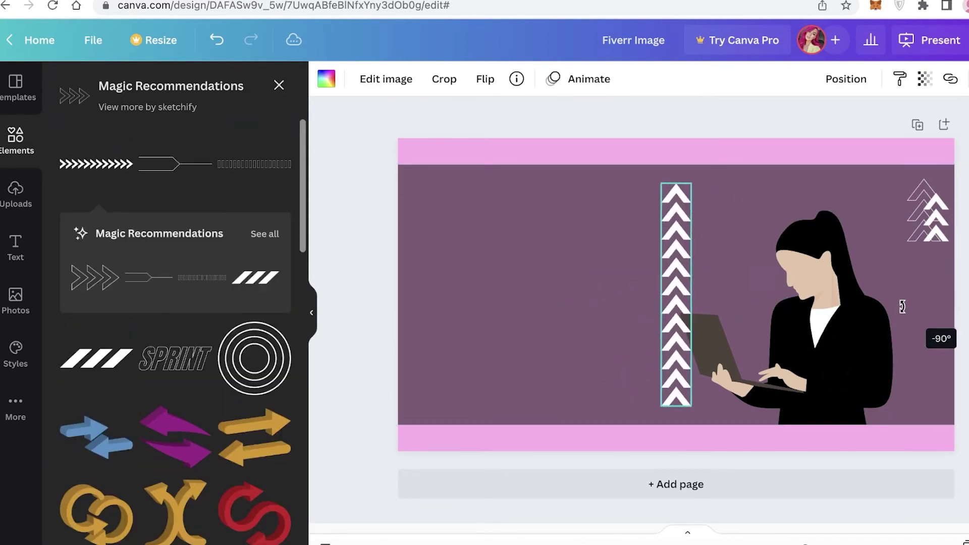
drag(674, 297, 412, 291)
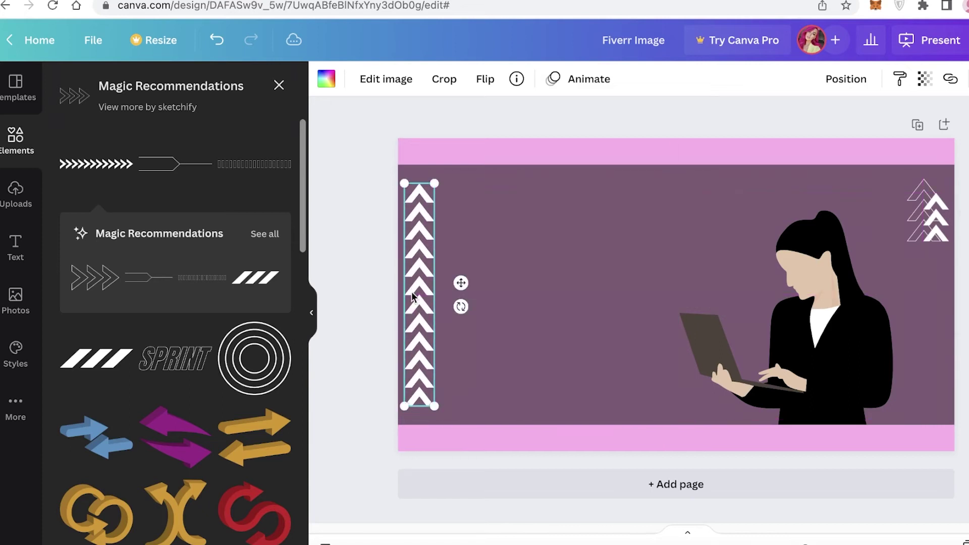
click(328, 332)
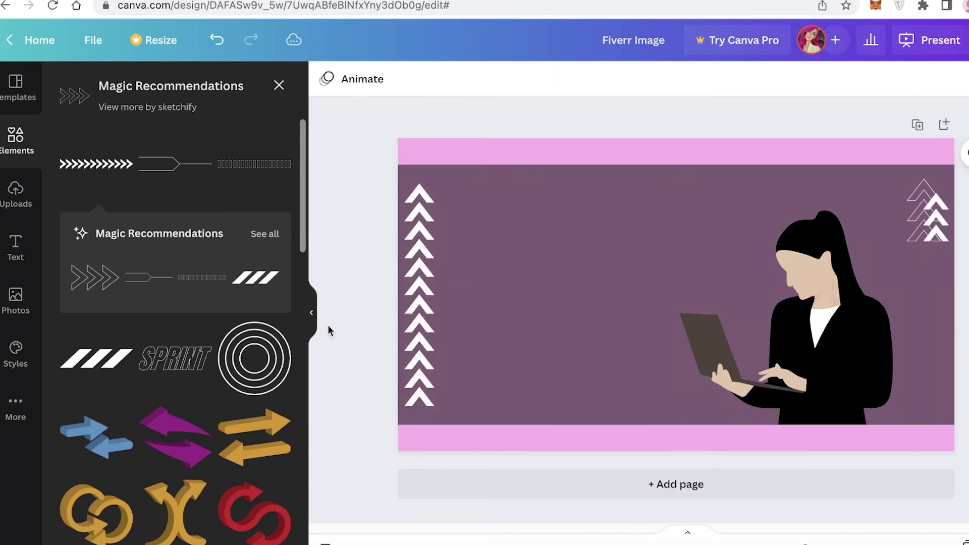
click(24, 252)
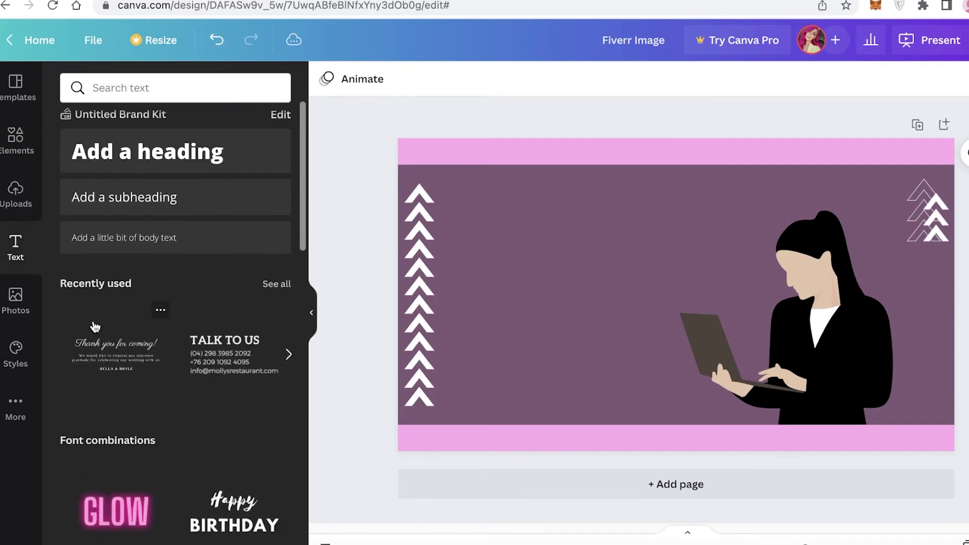
- Browse the Text panel's font combinations to find the neon '24/7 Open' tile
scroll(94, 327, down, 8)
scroll(219, 271, up, 8)
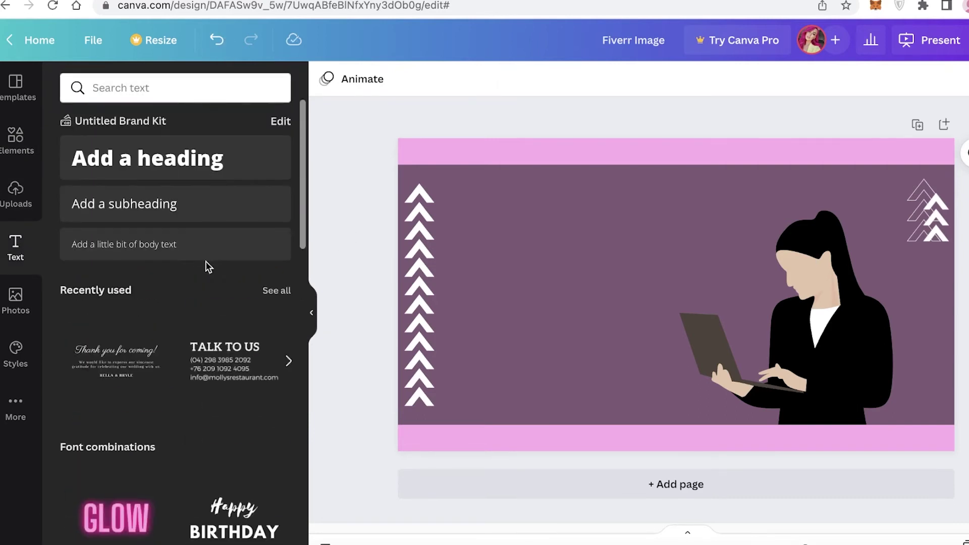
scroll(201, 262, down, 4)
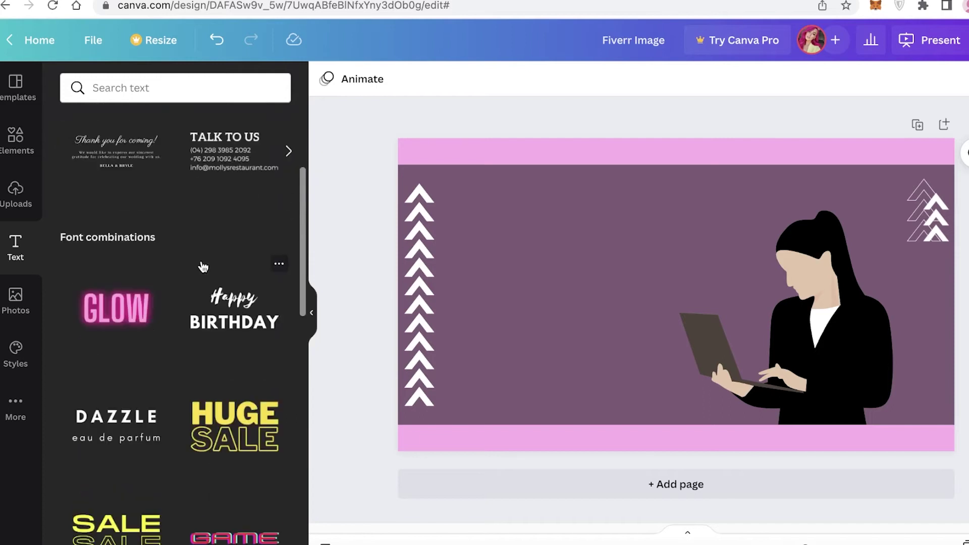
scroll(191, 277, down, 3)
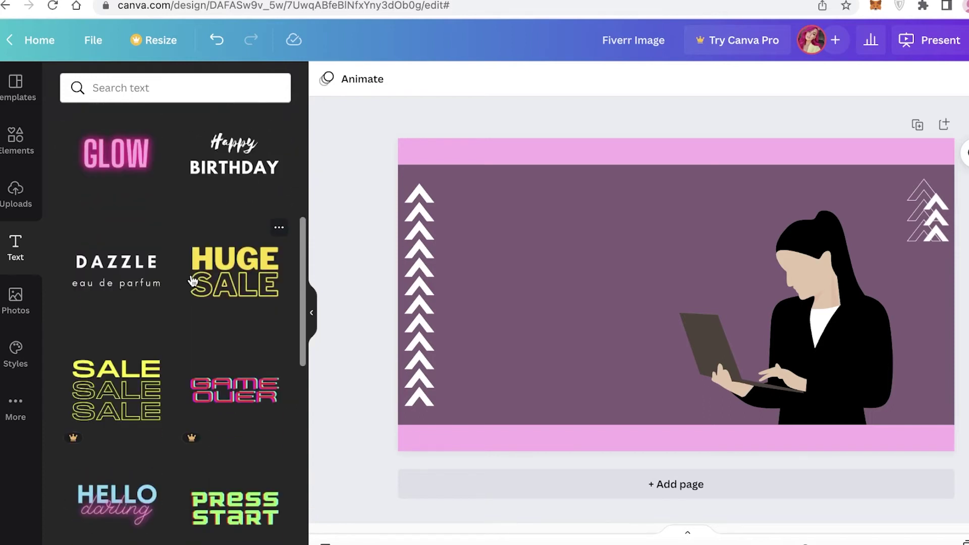
scroll(194, 281, down, 10)
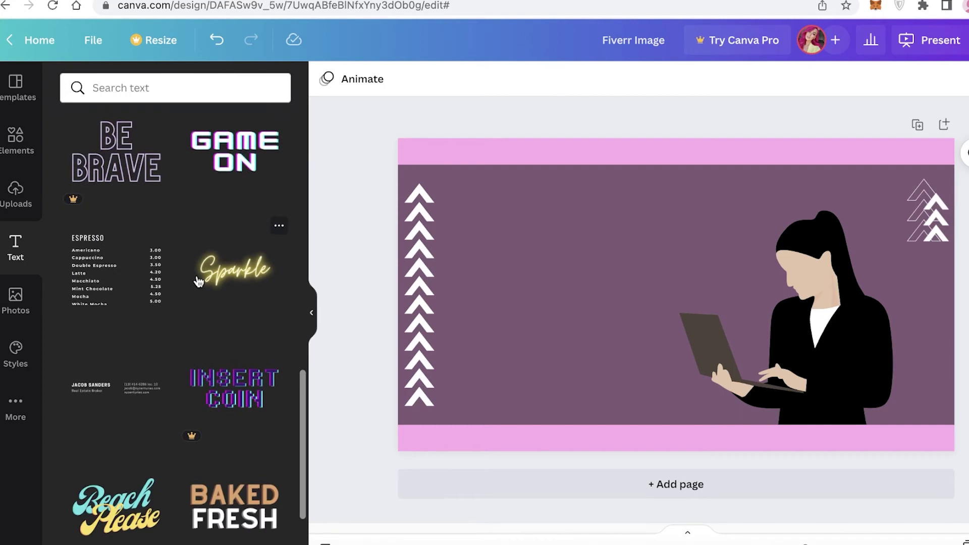
scroll(198, 281, down, 10)
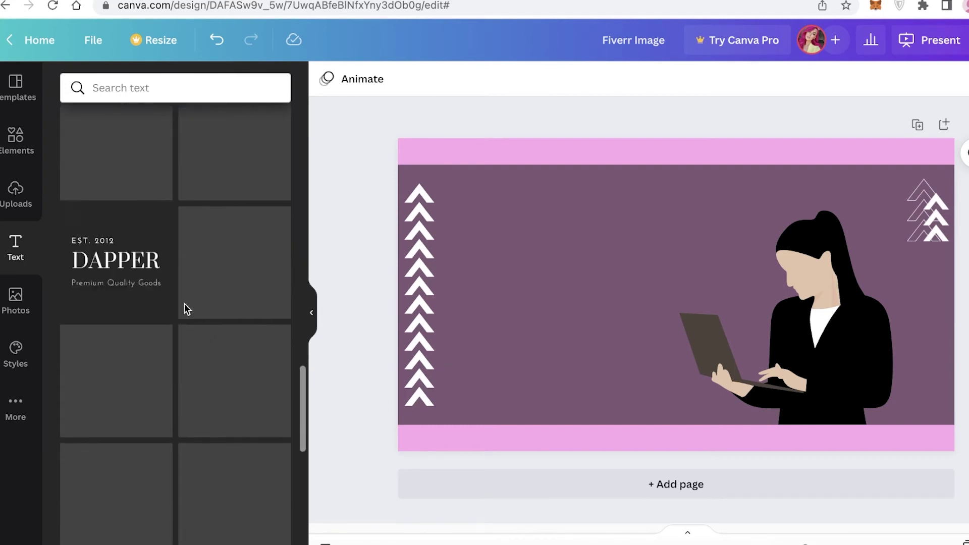
scroll(187, 305, up, 5)
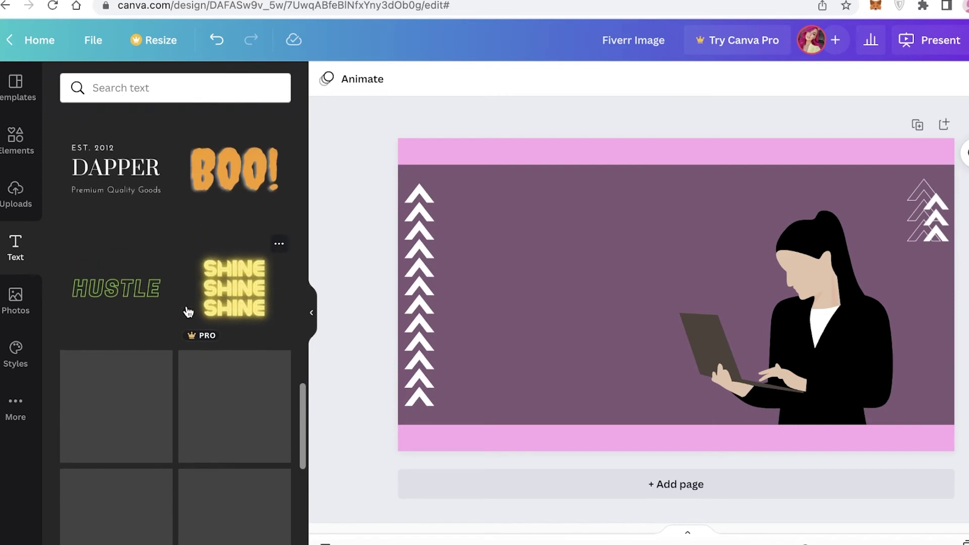
scroll(189, 312, up, 1)
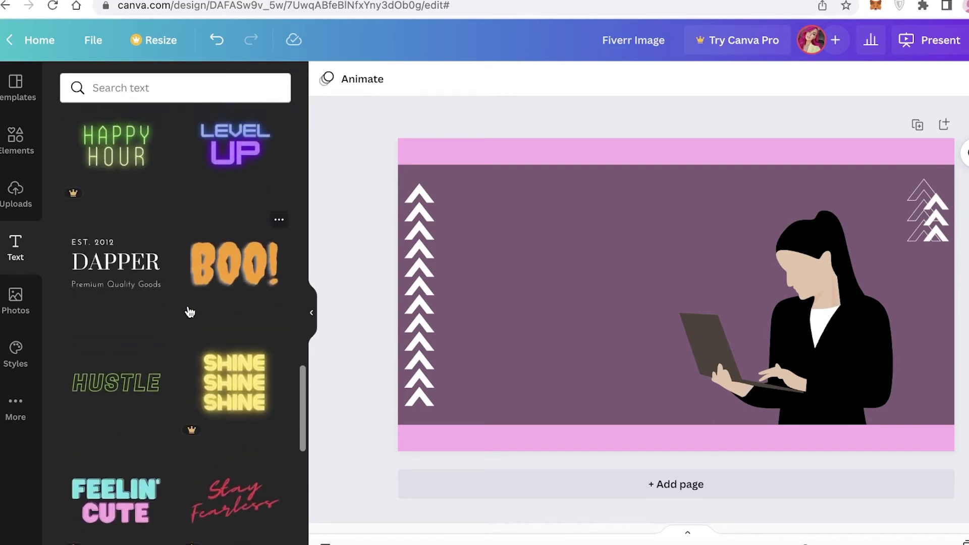
scroll(190, 313, down, 10)
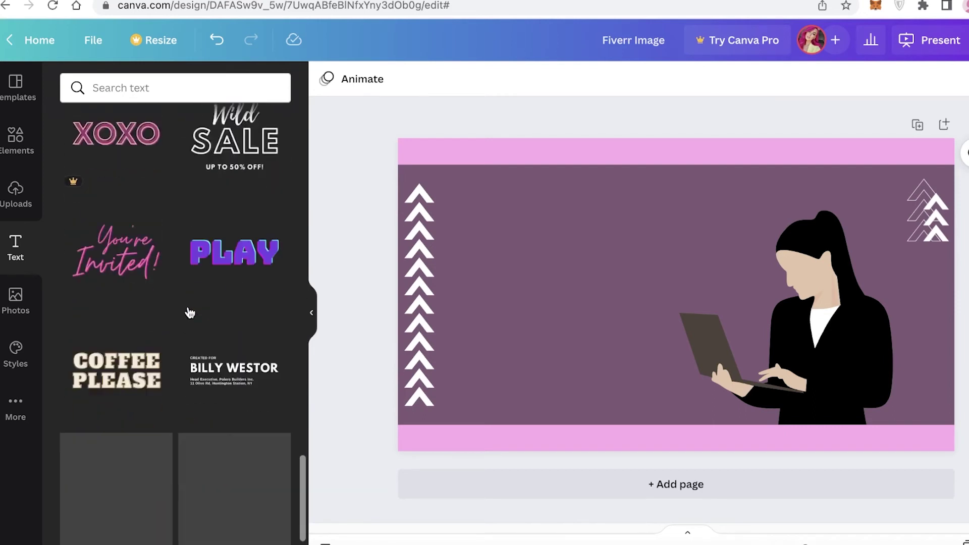
scroll(190, 309, up, 12)
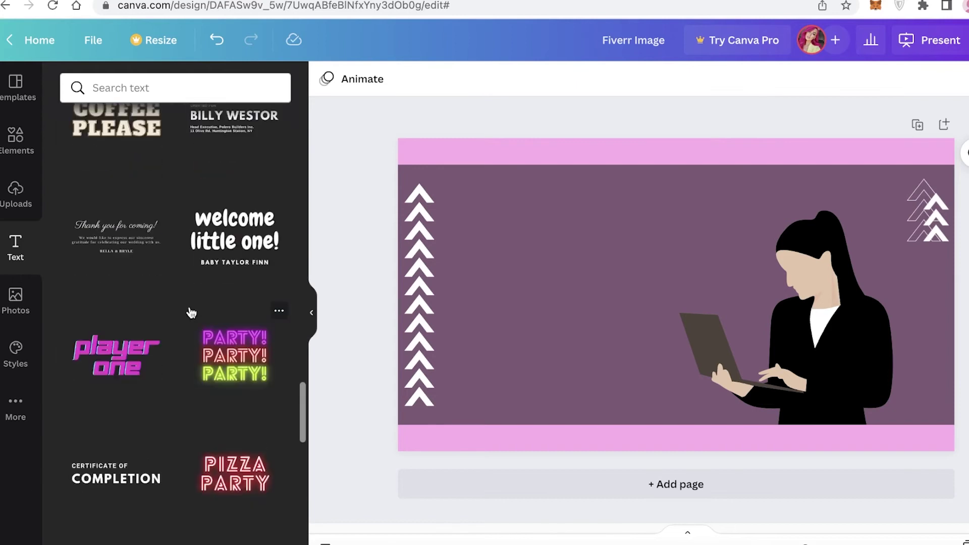
scroll(192, 313, down, 8)
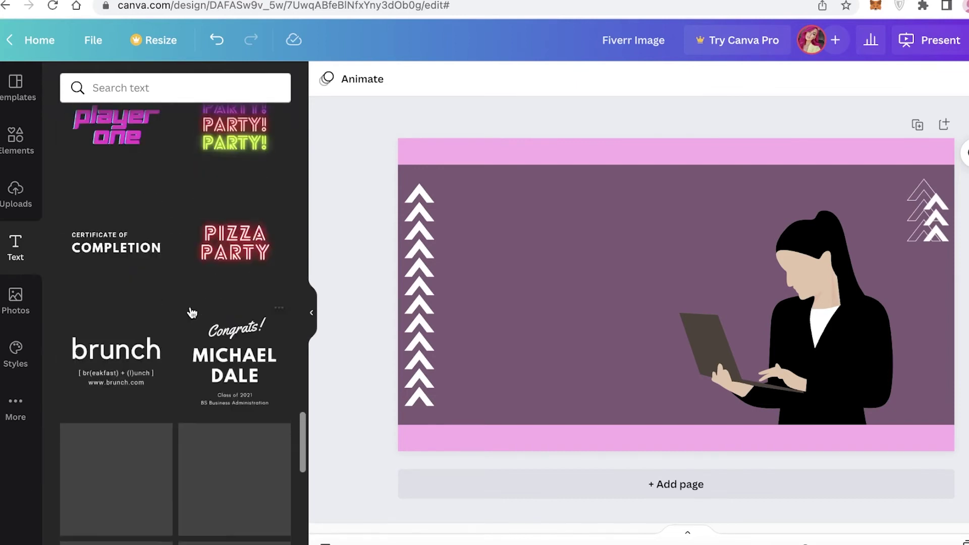
scroll(190, 313, up, 2)
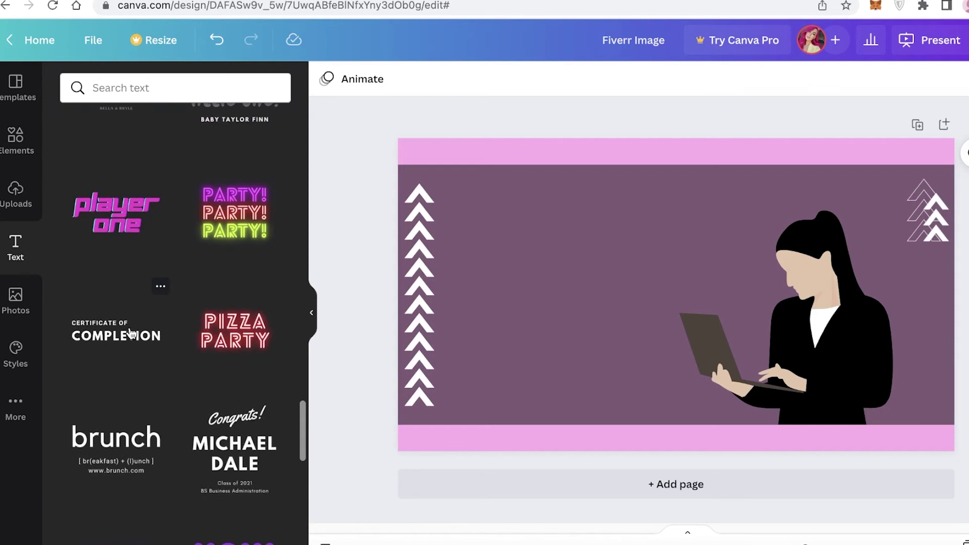
scroll(221, 344, down, 5)
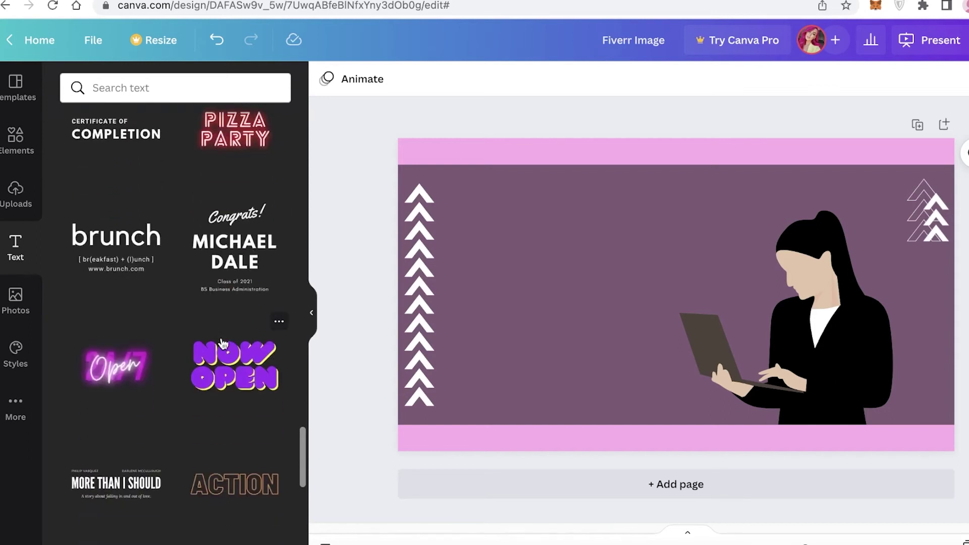
- Add the neon '24/7 Open' text combination and ungroup it into separate pieces
click(108, 367)
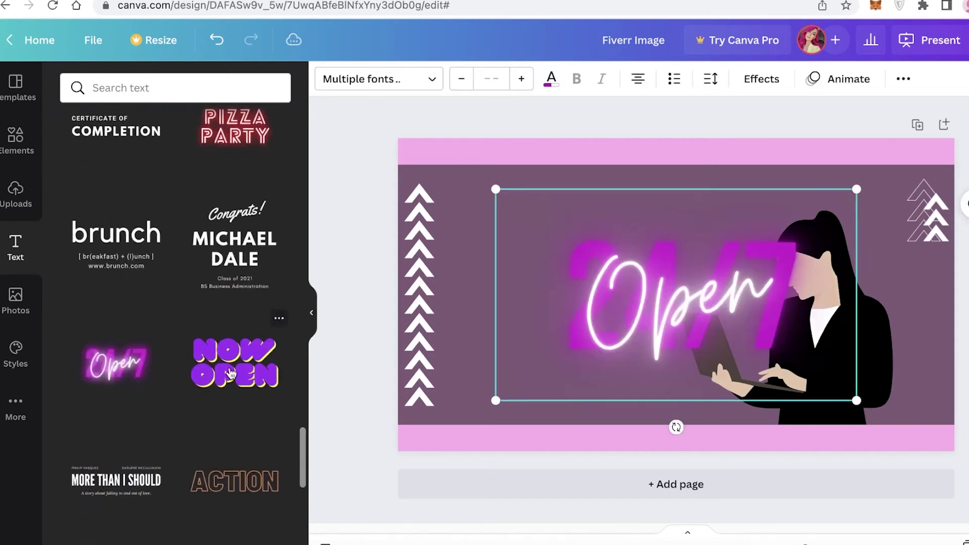
drag(731, 318, 644, 271)
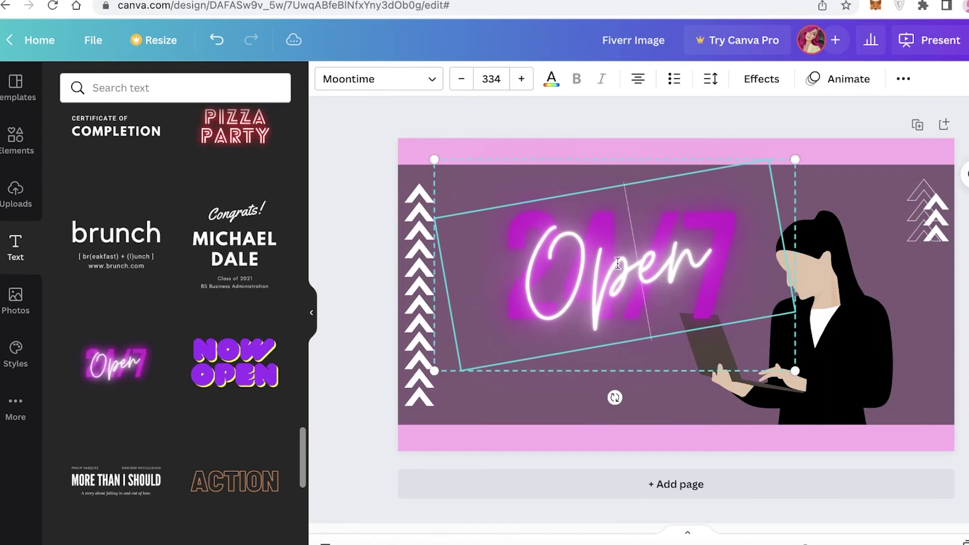
click(738, 218)
click(612, 246)
click(904, 80)
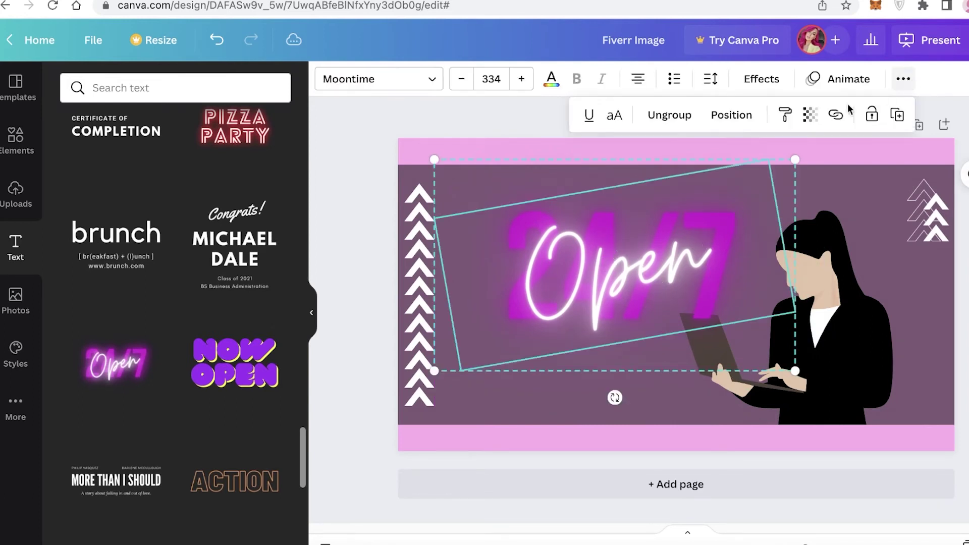
click(666, 116)
click(904, 79)
drag(614, 251, 637, 218)
key(Escape)
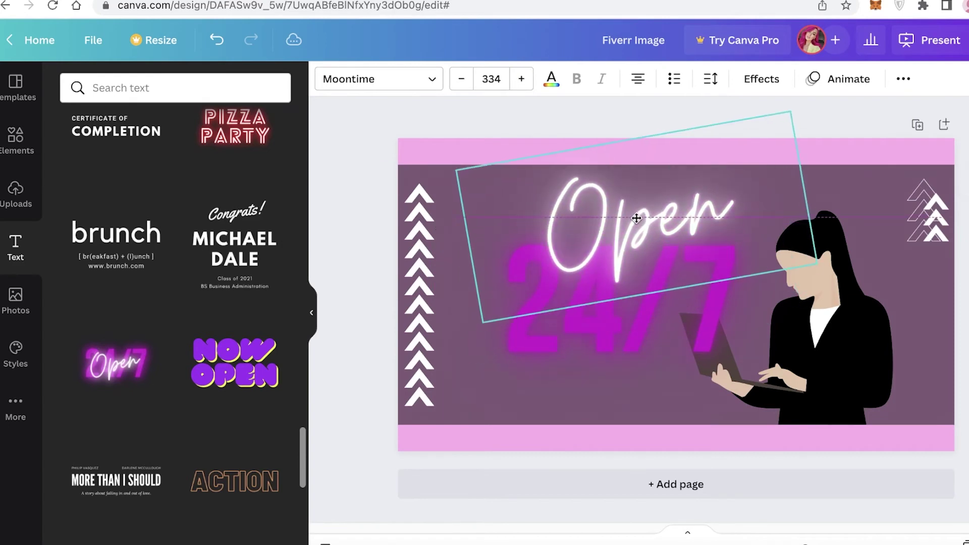
- Delete '24/7', then straighten, shrink and place 'Open' beside the chevrons
click(570, 346)
key(Delete)
drag(626, 253, 572, 268)
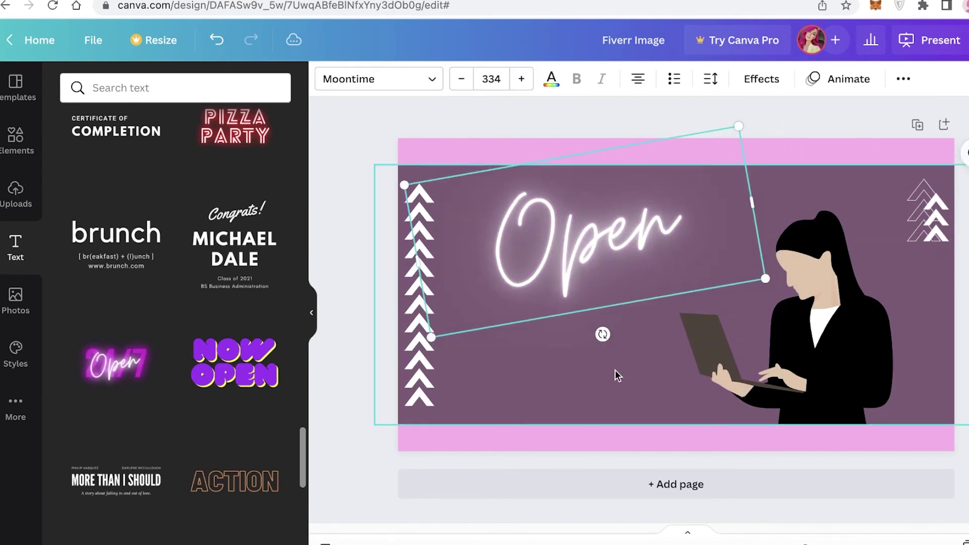
drag(601, 333, 580, 342)
drag(741, 303, 584, 223)
drag(503, 202, 536, 230)
double_click(536, 226)
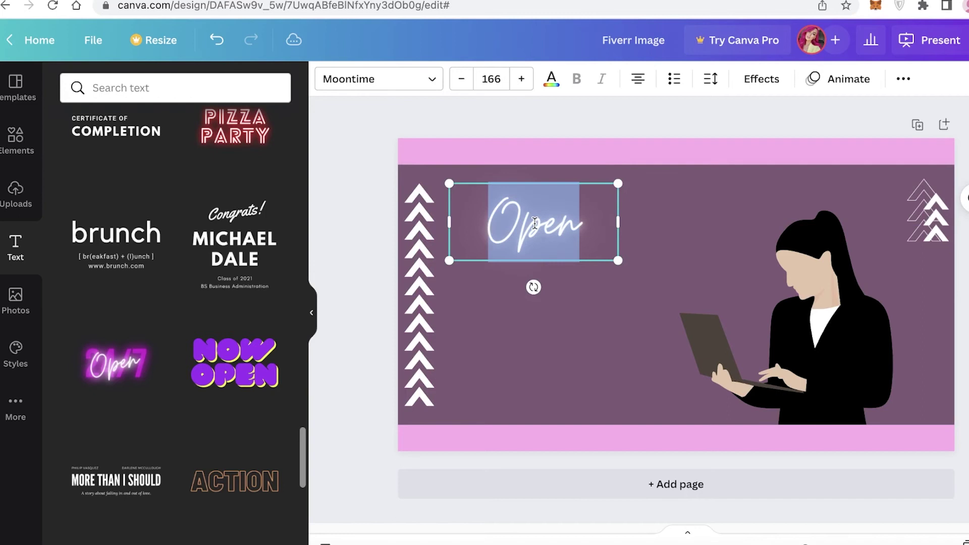
- Replace the neon text with 'SOCIAL' and 'MDEIA MARKETING INSTA' on separate lines
text(SOCIAL)
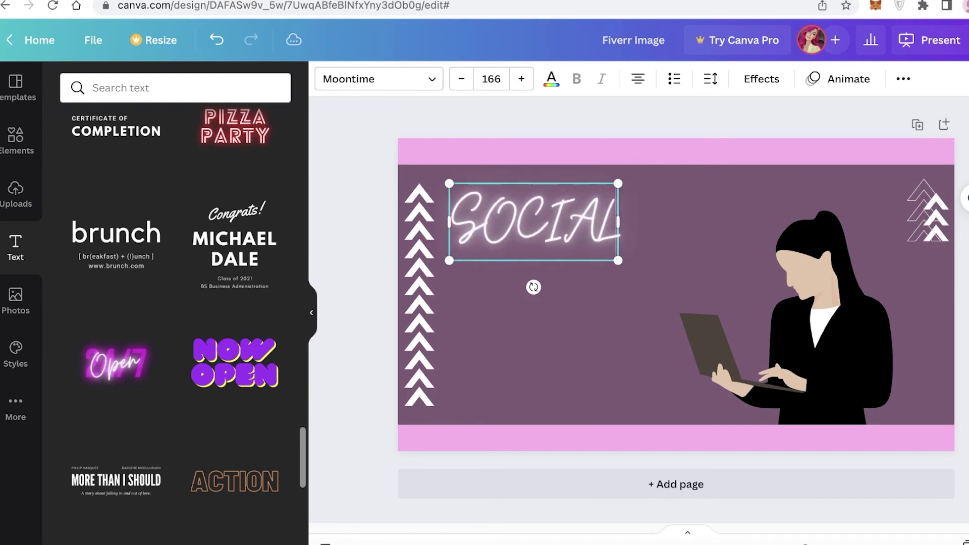
key(Return)
text(m)
key(BackSpace)
key(BackSpace)
key(Return)
text(MDEIA)
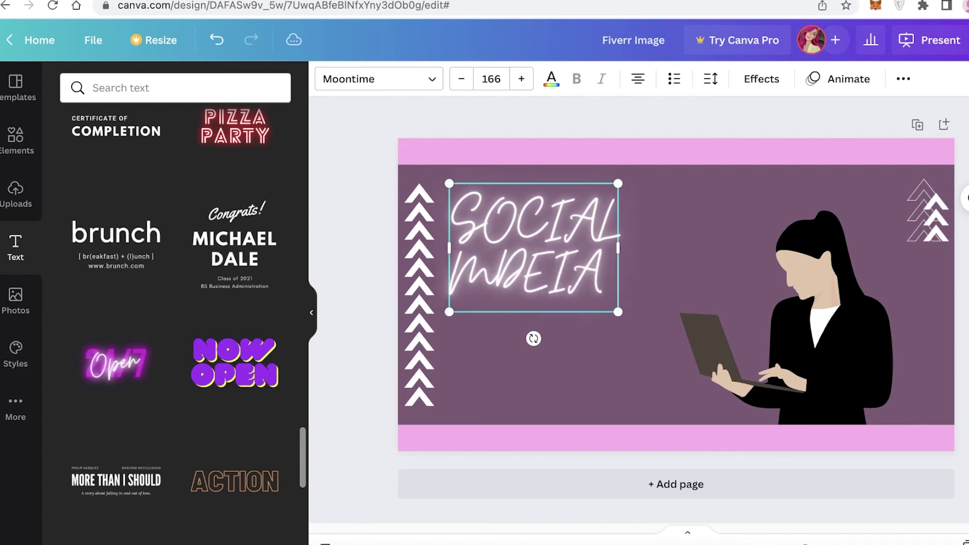
text( MARKETING)
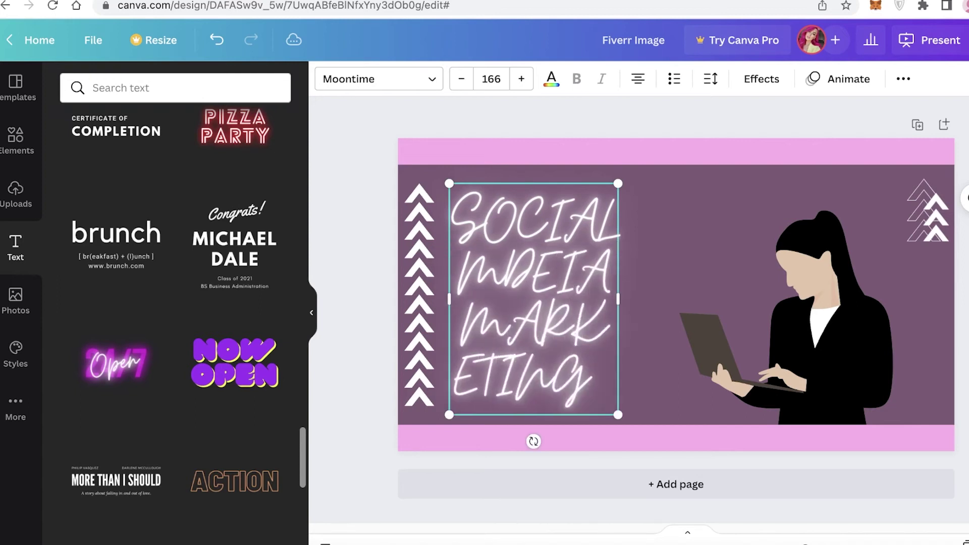
text( INSTA)
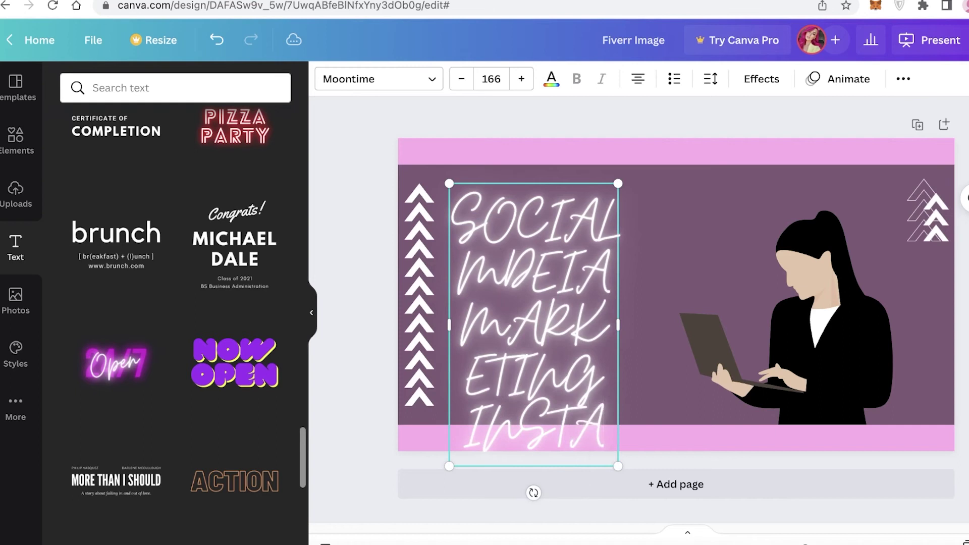
- Widen the title to wrap onto two lines, nudge it right, and select all its text
drag(618, 324, 699, 241)
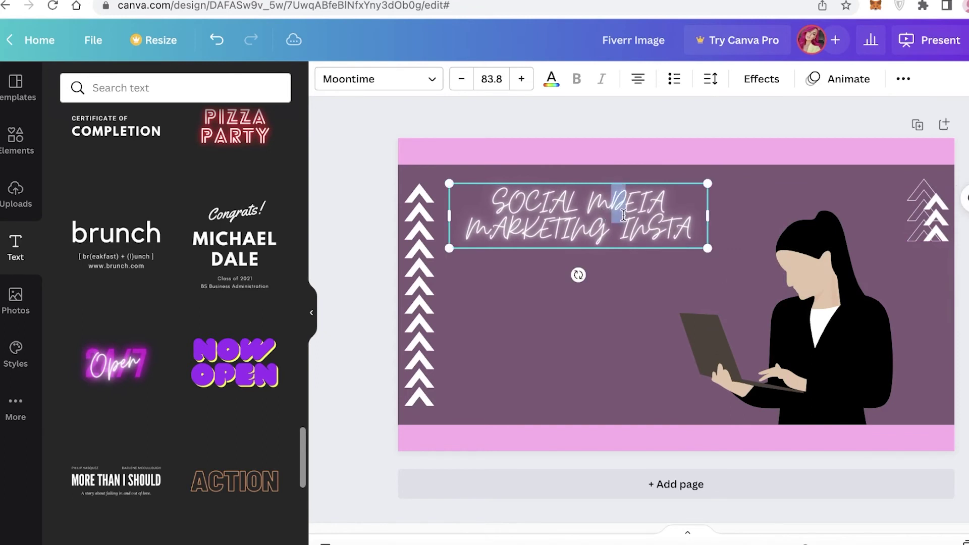
click(599, 183)
click(589, 203)
drag(585, 205, 604, 206)
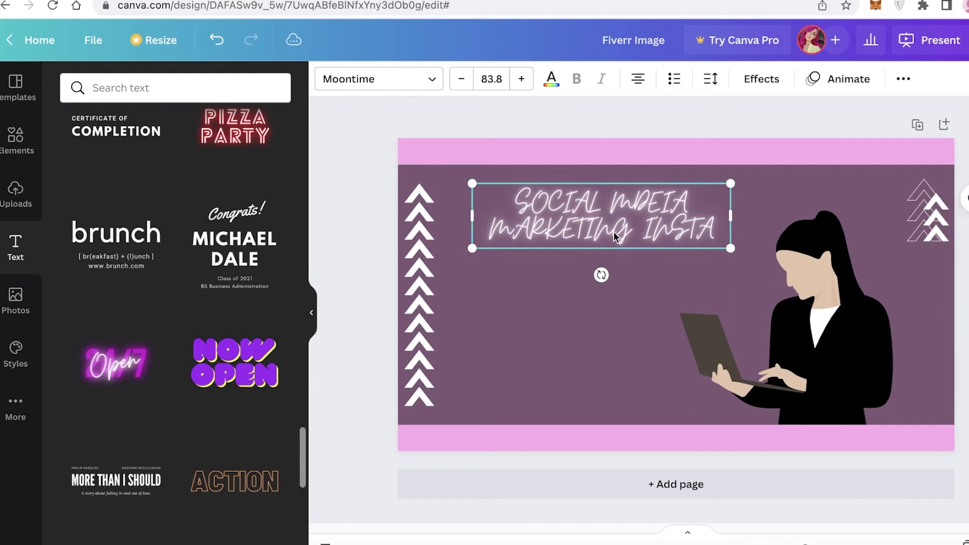
double_click(724, 232)
click(693, 227)
drag(723, 236, 508, 177)
click(425, 86)
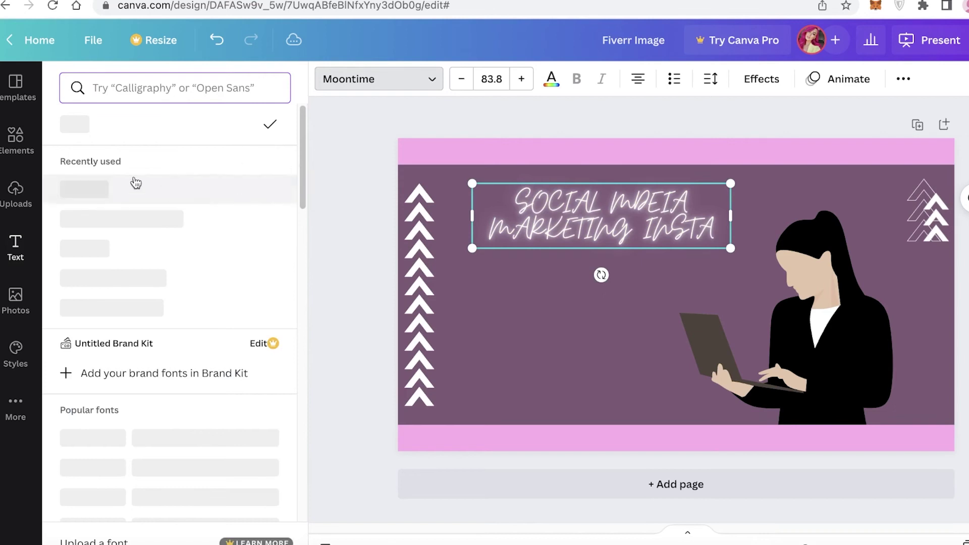
- Apply the first recently used font, Moontime, to the title
scroll(263, 202, down, 5)
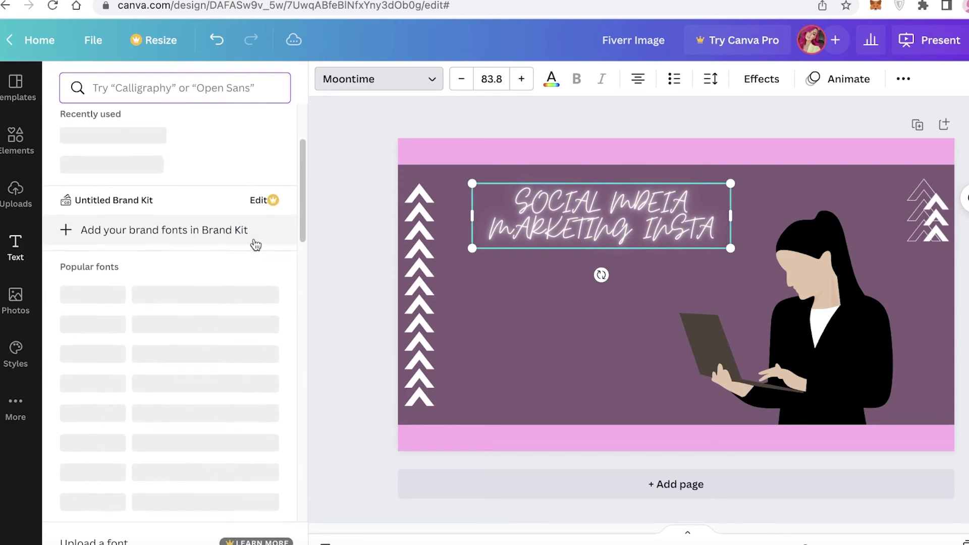
scroll(140, 220, up, 5)
click(103, 190)
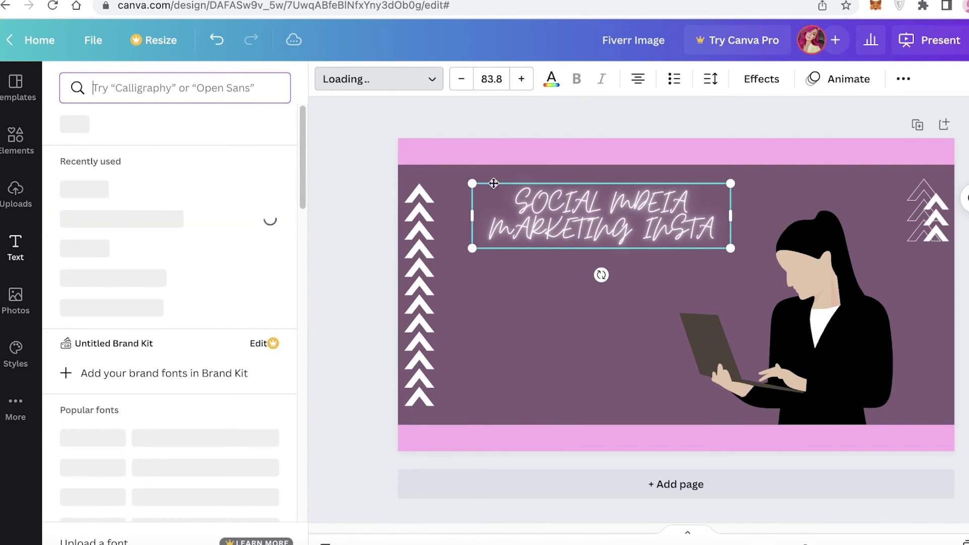
click(407, 136)
- Apply the document's pink text colour to the title, then deselect it
click(579, 231)
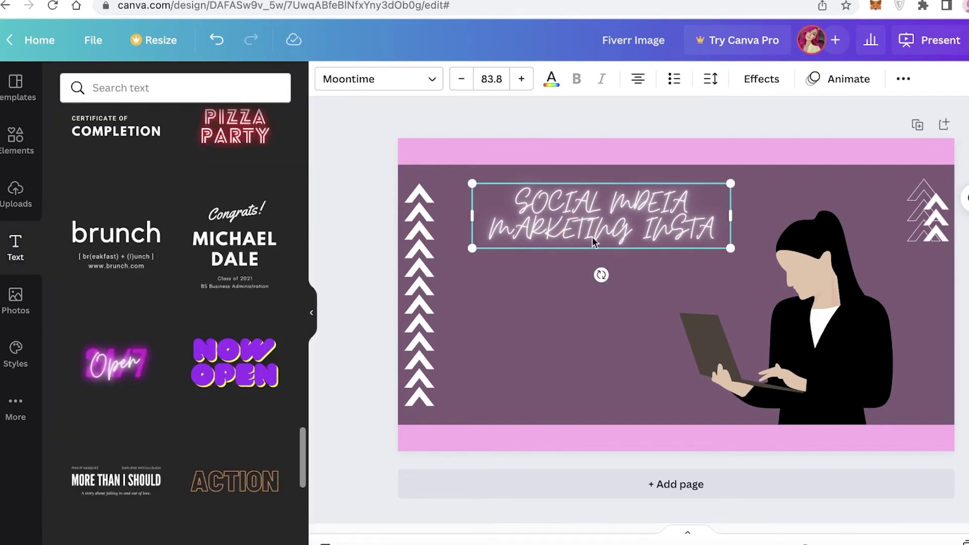
drag(650, 234, 717, 233)
click(667, 235)
click(552, 79)
click(74, 198)
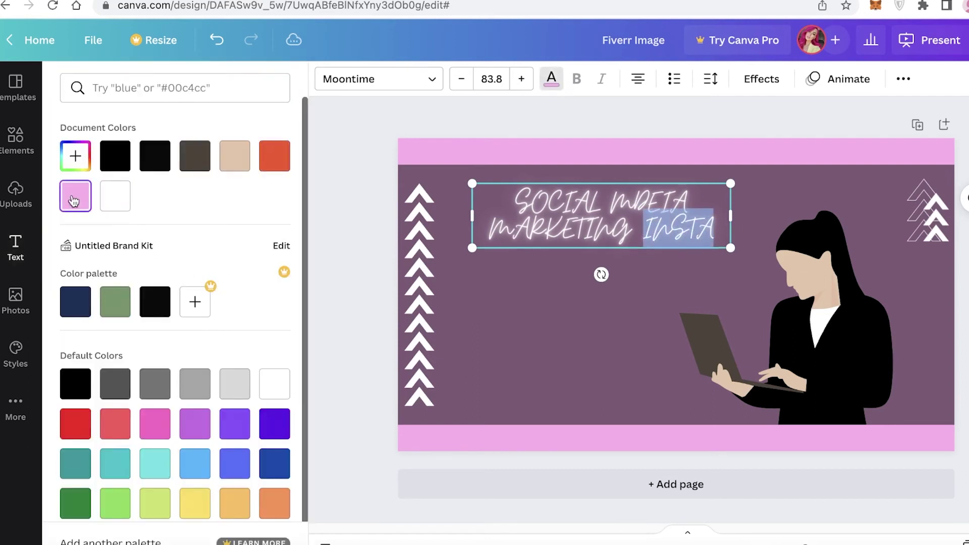
click(349, 202)
click(343, 205)
click(666, 222)
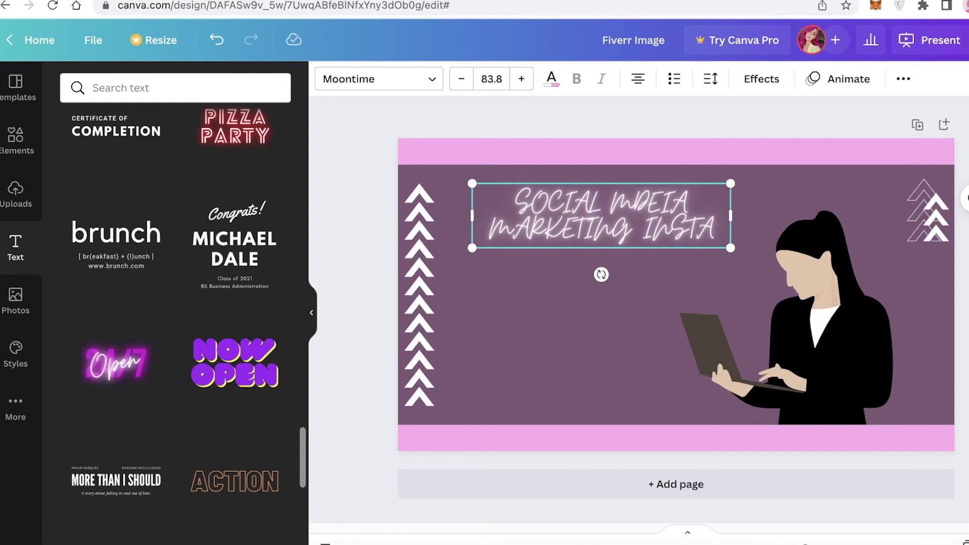
key(Escape)
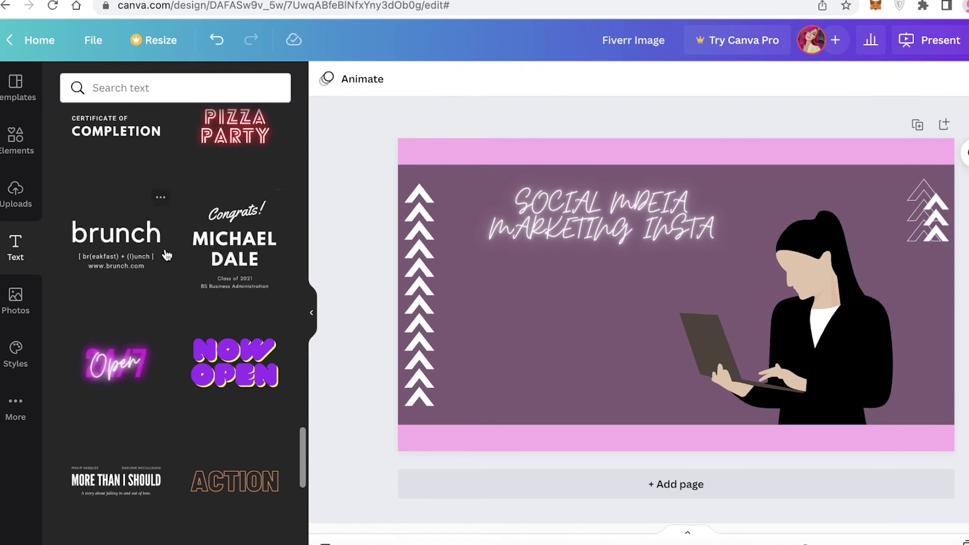
scroll(241, 359, up, 15)
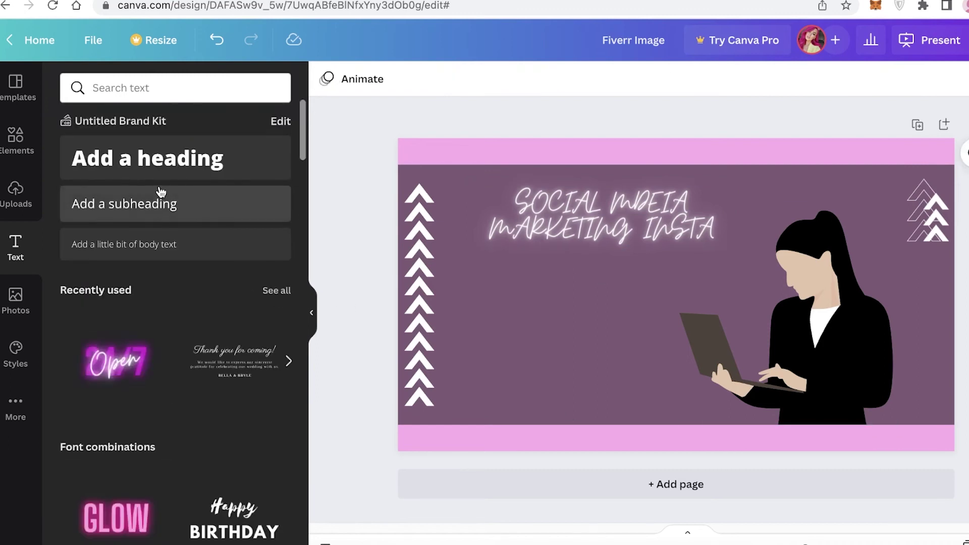
- Add a subheading text box and set its text colour to white
click(161, 202)
click(679, 298)
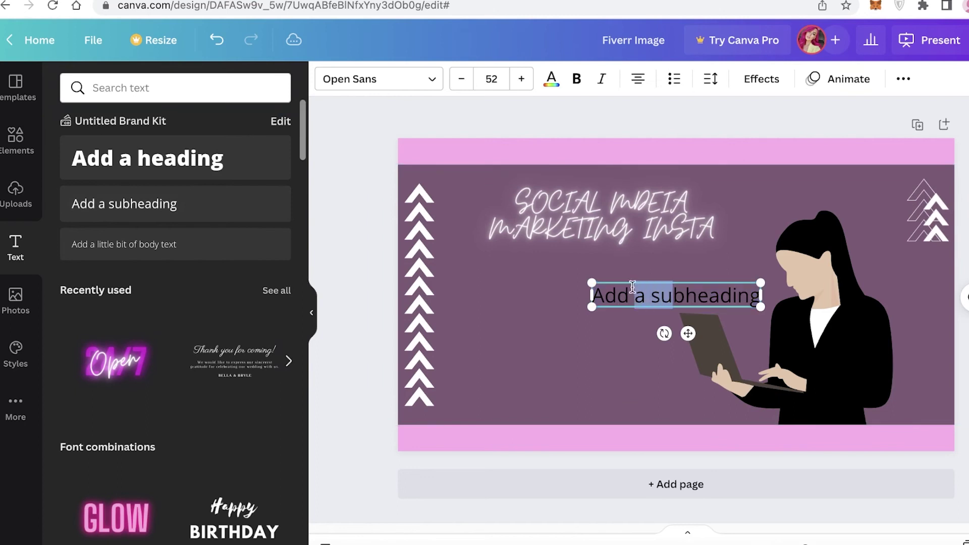
triple_click(684, 299)
click(552, 79)
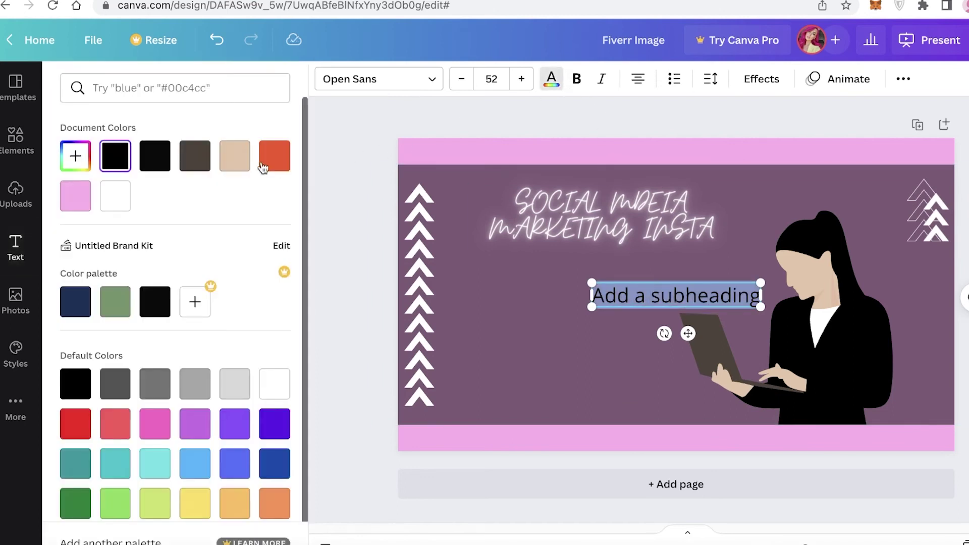
click(116, 196)
key(BackSpace)
- Type 'INSTAGRAM FOLLOWER BOOST', shrink it, and place it under the title on the left
text(INST)
text(AGRAM BOO)
key(BackSpace)
key(BackSpace)
key(BackSpace)
key(BackSpace)
text(FOLLOWE)
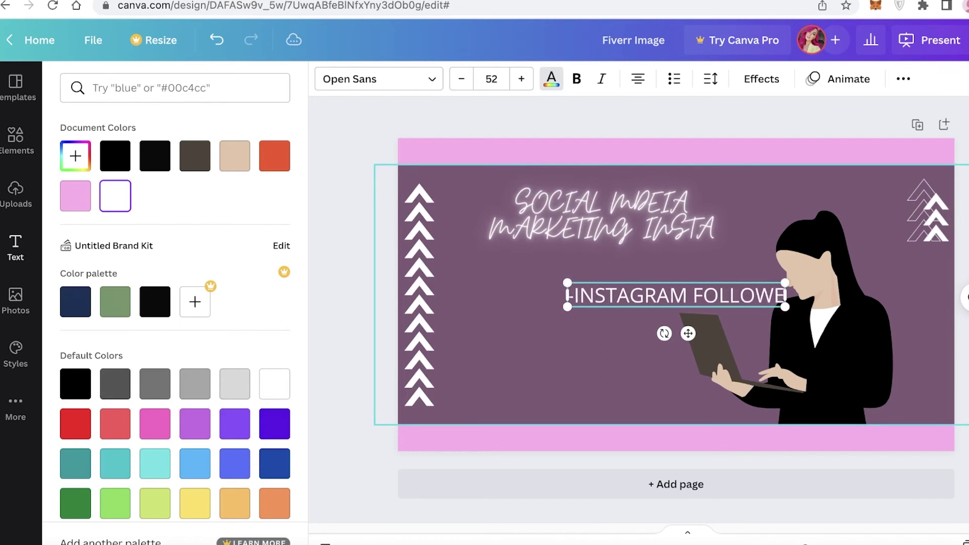
text(R BOOST)
drag(821, 308, 702, 287)
drag(624, 323, 561, 316)
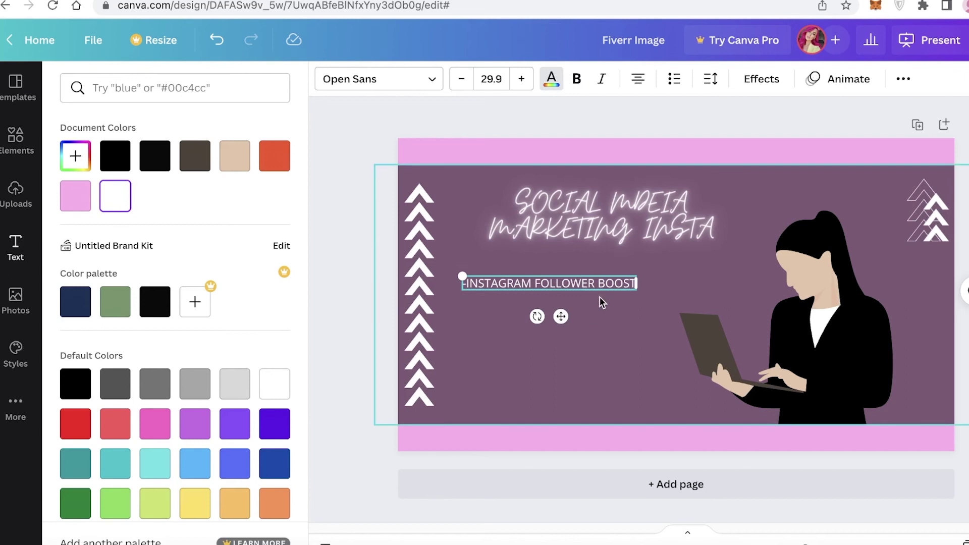
double_click(616, 283)
click(16, 248)
- Add a white '-INSTAGRAM GROWTH' line at size 31.7 below the follower boost line
click(107, 194)
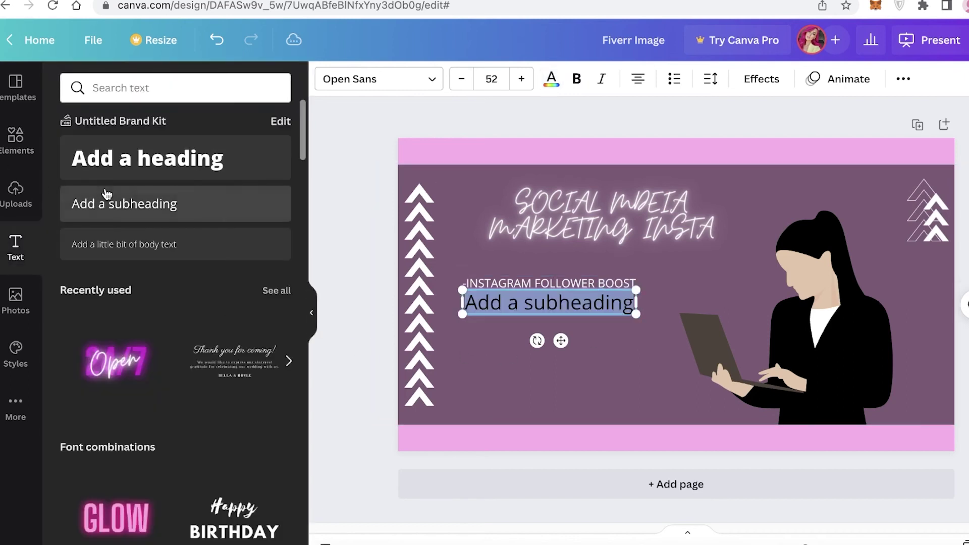
click(549, 81)
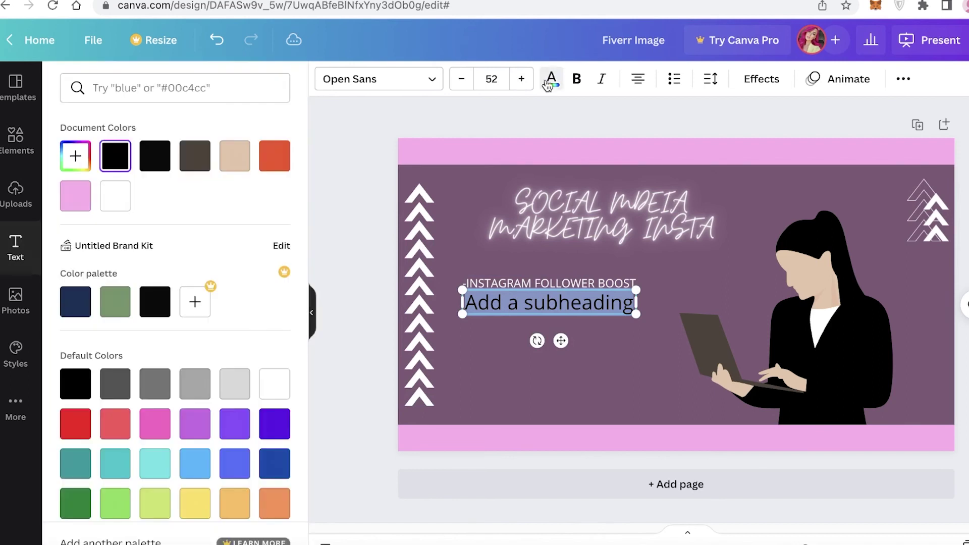
click(127, 206)
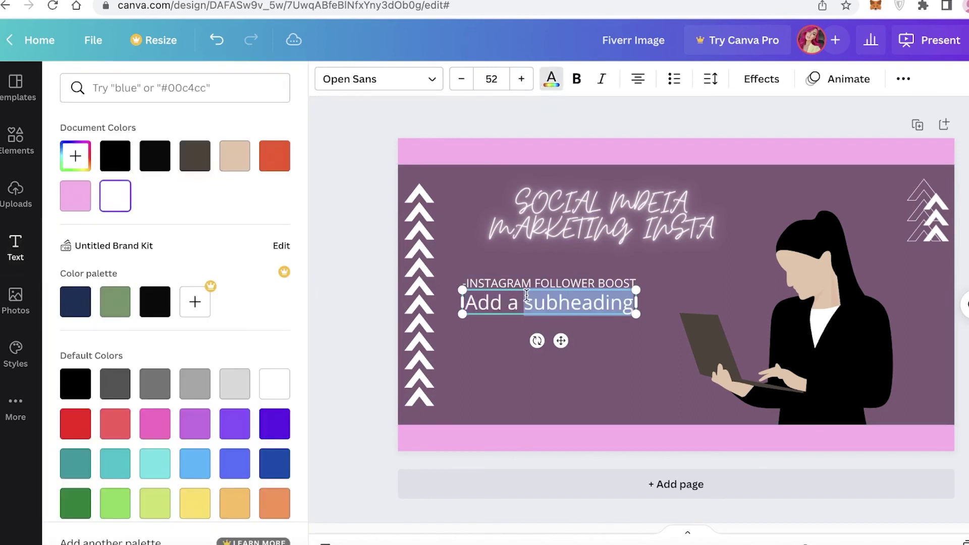
text(-INSTAGRAM GROWTH)
drag(632, 318, 636, 298)
drag(559, 330, 537, 341)
key(Escape)
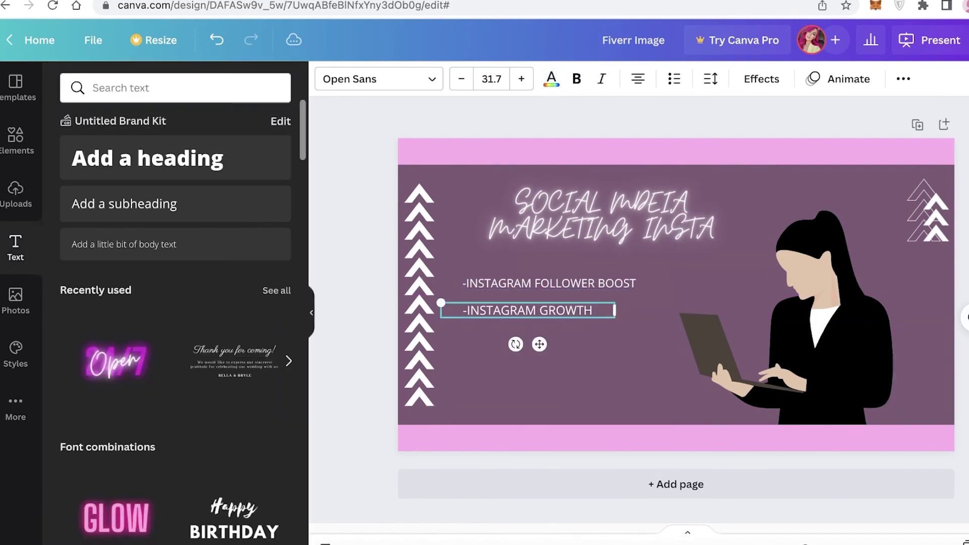
key(Escape)
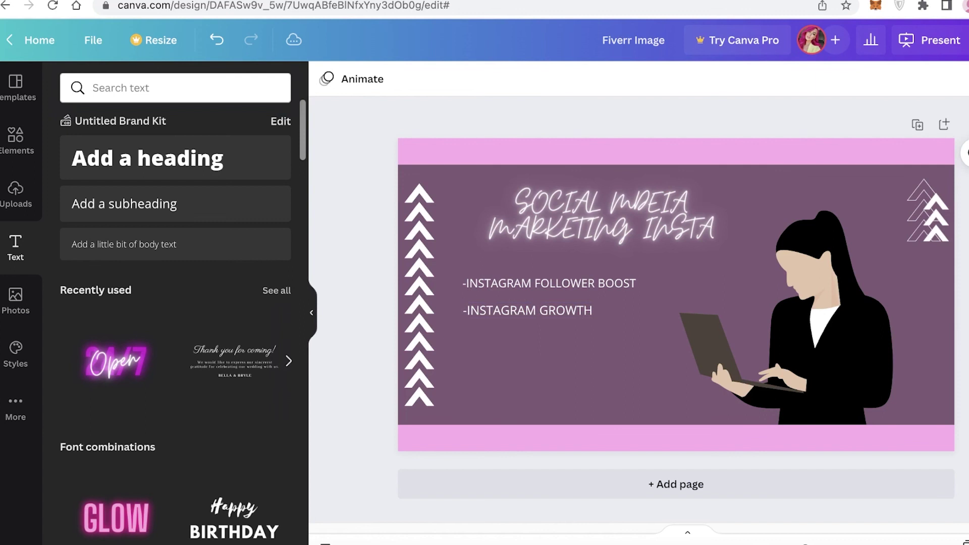
- Add the striped line graphic and stretch it across the full pink top band
click(28, 153)
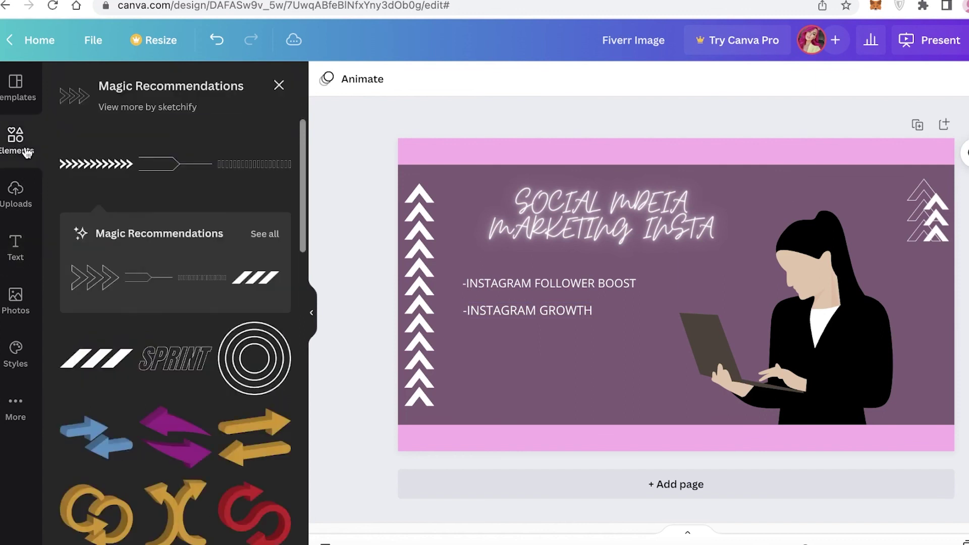
click(262, 168)
drag(698, 289, 855, 148)
click(573, 154)
click(862, 145)
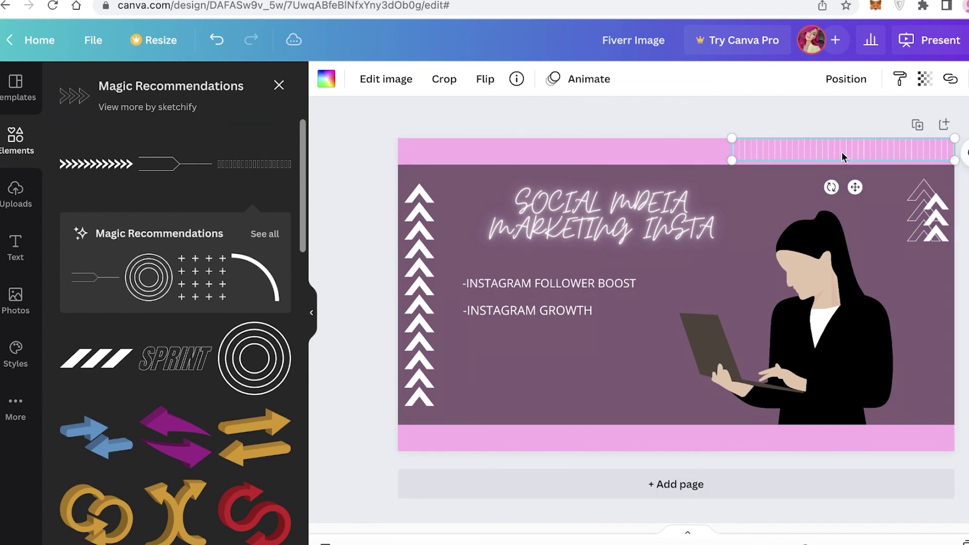
drag(735, 149, 399, 156)
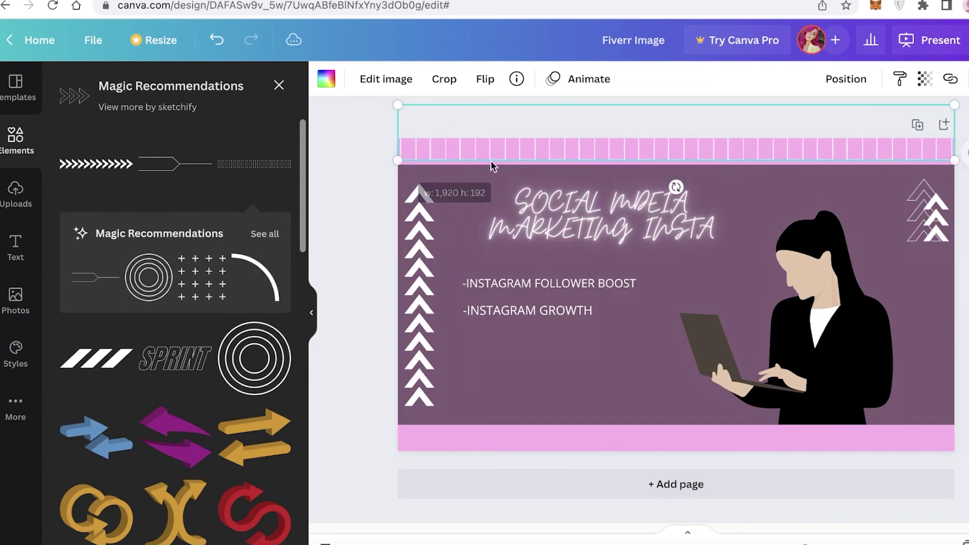
drag(643, 151, 642, 146)
click(965, 154)
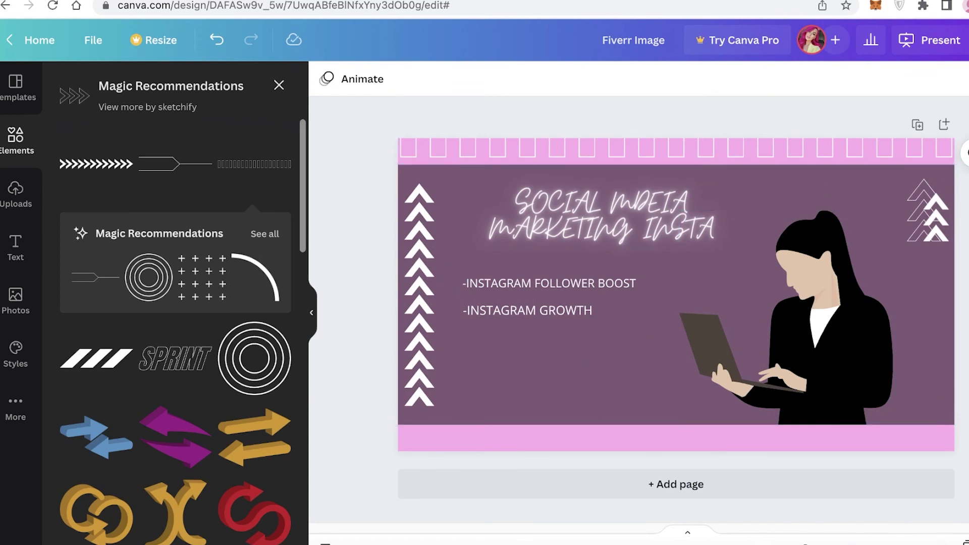
- Download the Fiverr Image design as a 1920 × 1080 JPG
click(966, 40)
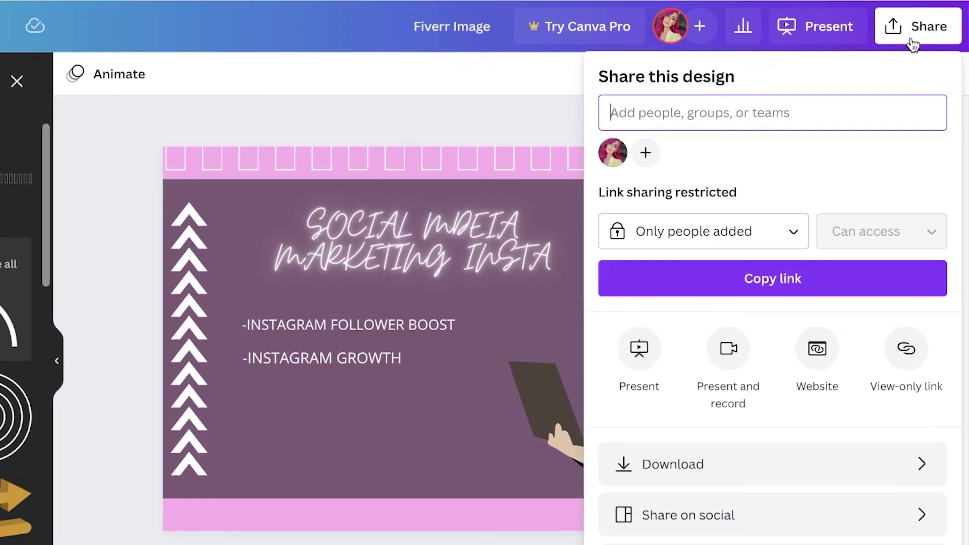
click(737, 465)
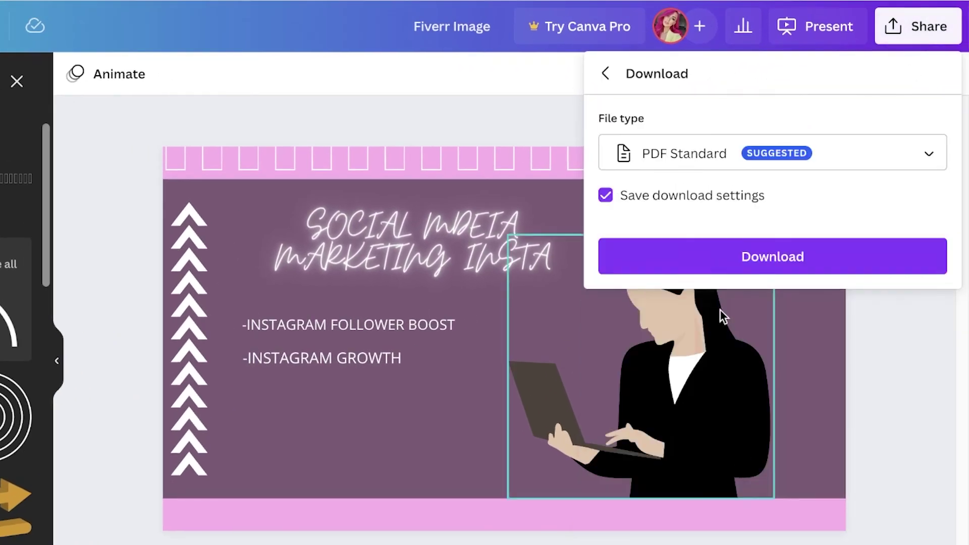
click(710, 153)
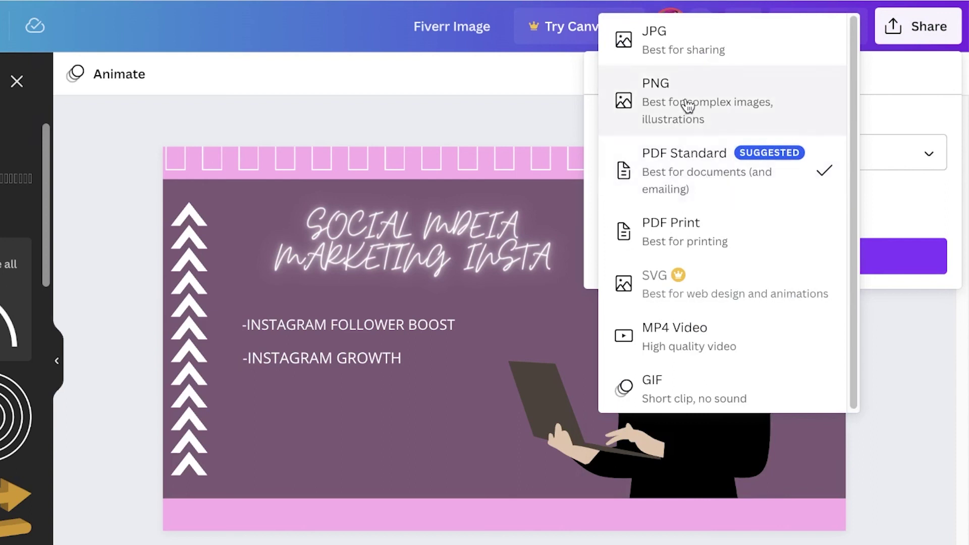
click(688, 103)
click(721, 158)
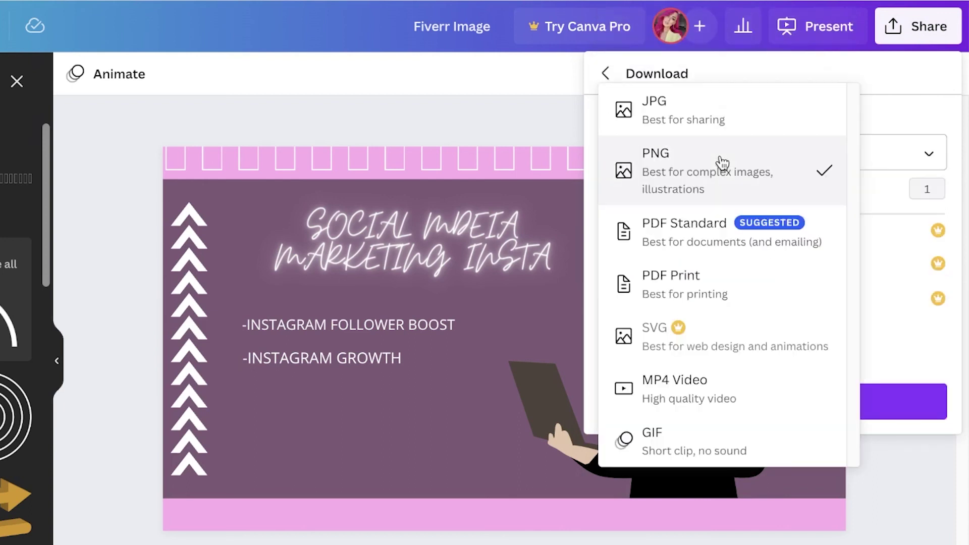
click(706, 132)
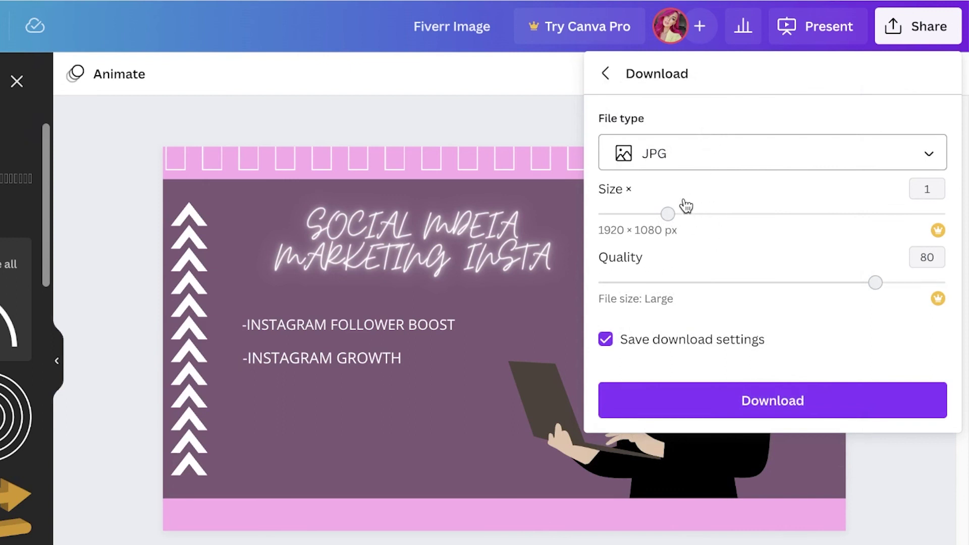
click(689, 415)
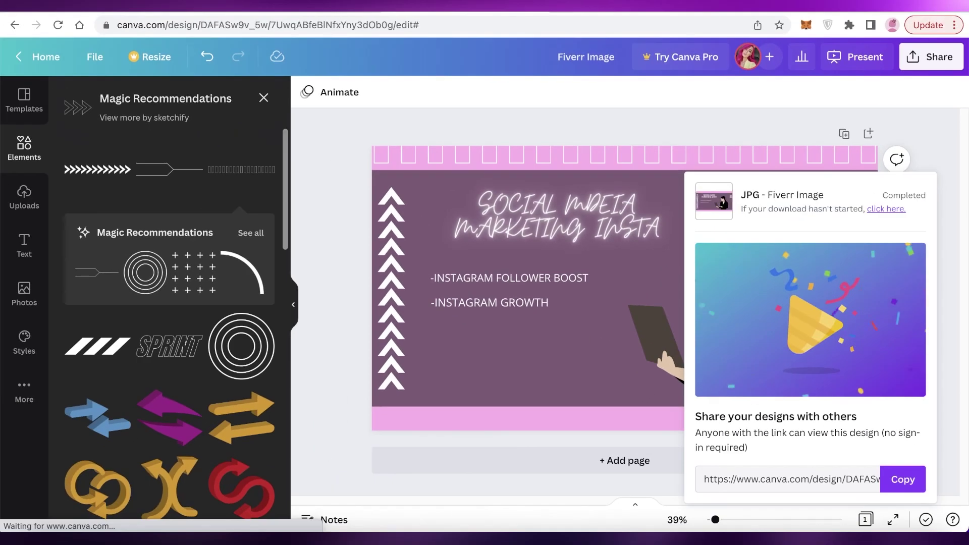
- Check the Fiverr tab, return to Canva, and dismiss the finished Fiverr Image.jpg download card
click(632, 21)
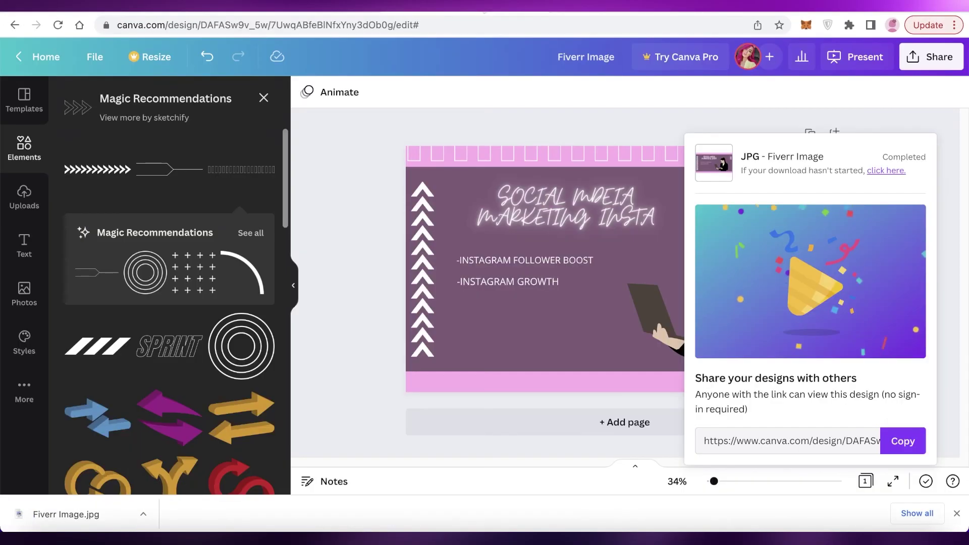
click(476, 15)
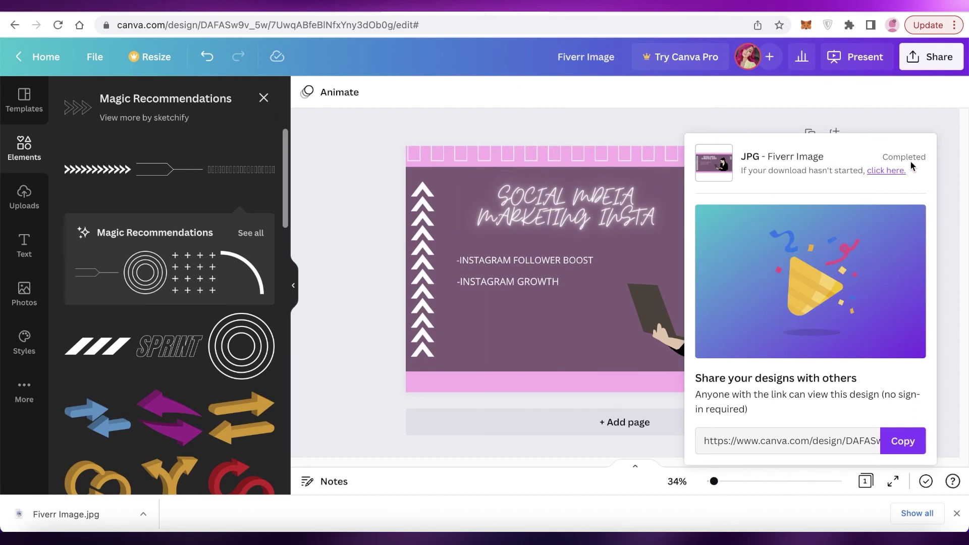
click(709, 107)
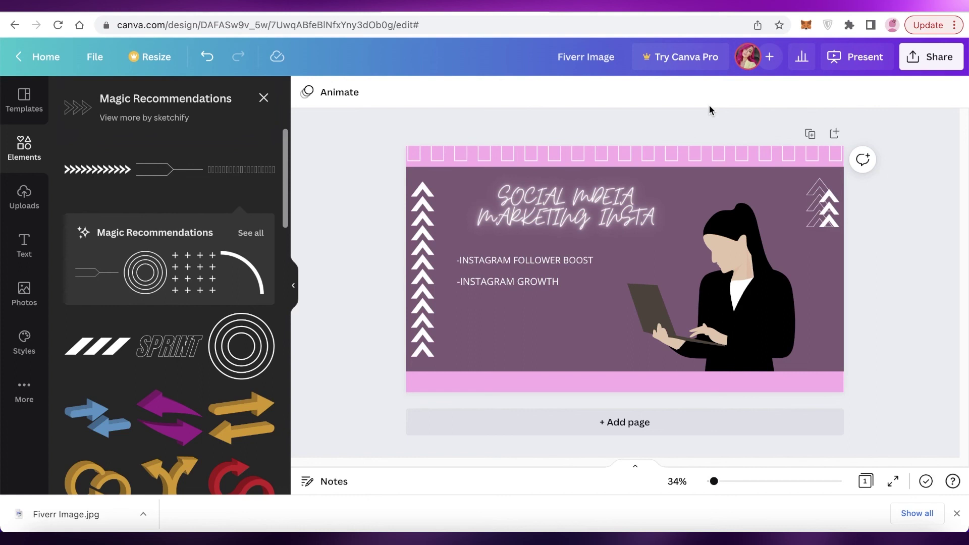